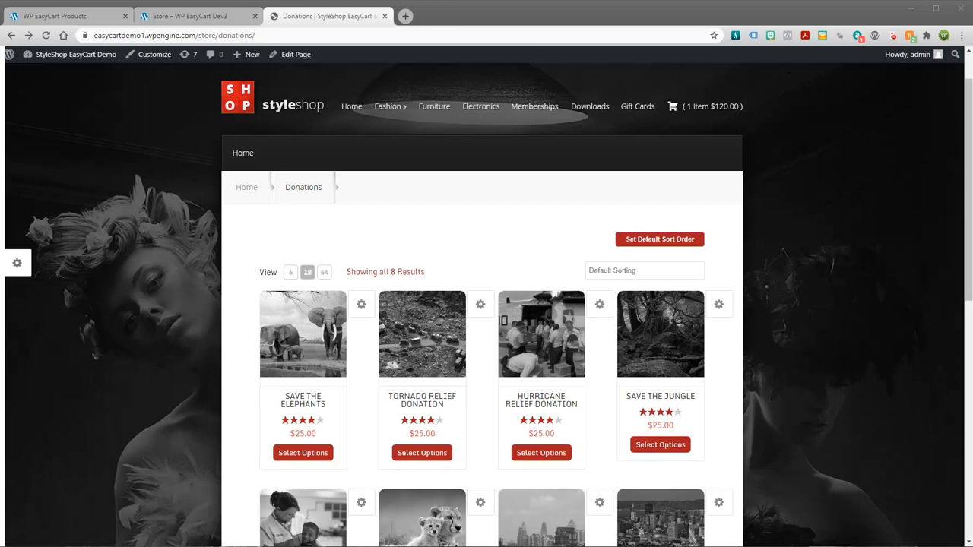
Step: Switch to the WP EasyCart Dev3 store and open the My Denim Outfit product page
left_click(204, 20)
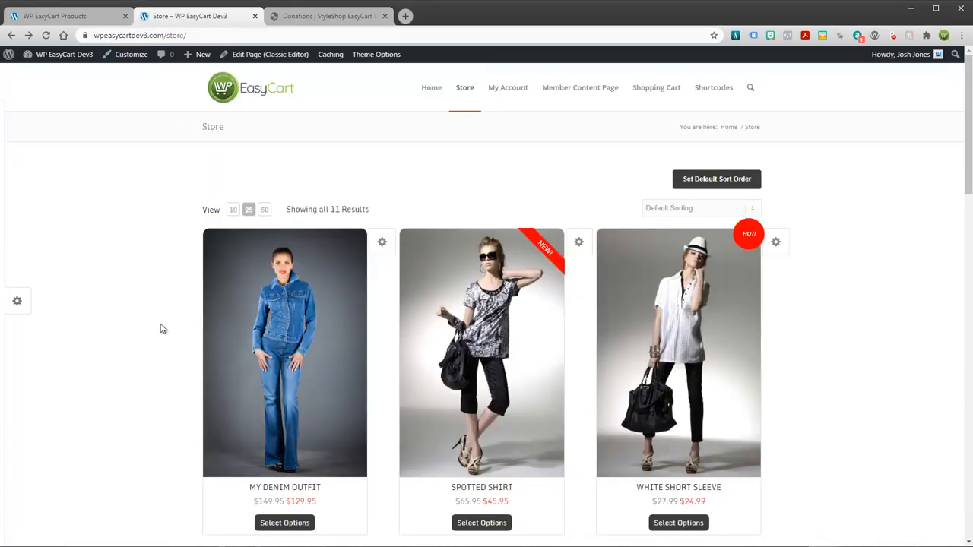
scroll(162, 321, "down", 2)
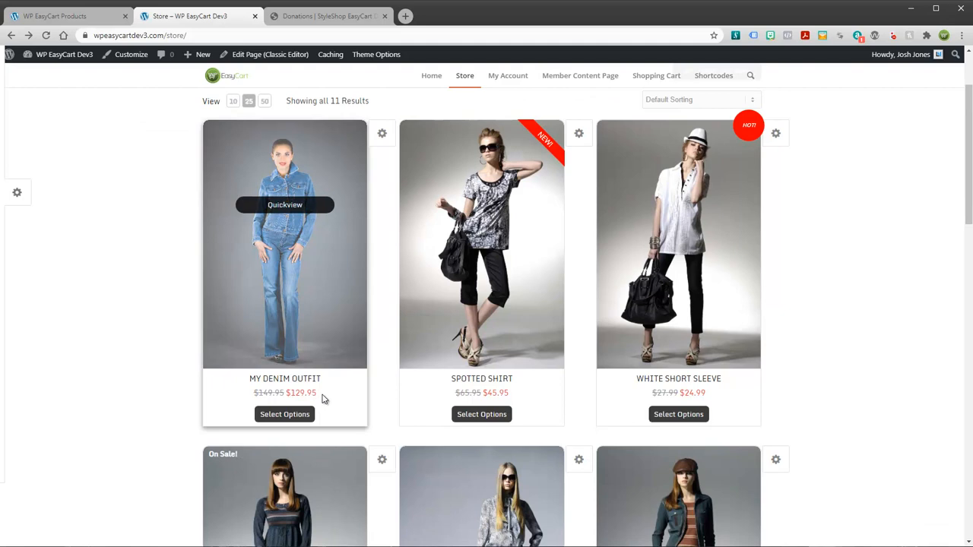
left_click_drag(323, 401, 255, 398)
left_click(297, 293)
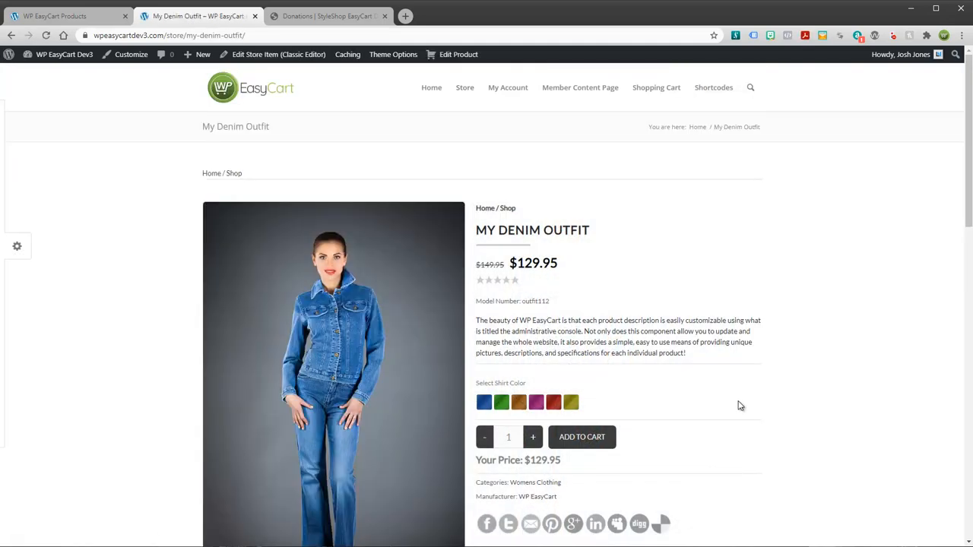
Step: Examine the purchase details of My Denim Outfit and try several shirt color swatches, ending with Red
scroll(631, 389, "down", 2)
left_click_drag(556, 351, 603, 358)
left_click(638, 362)
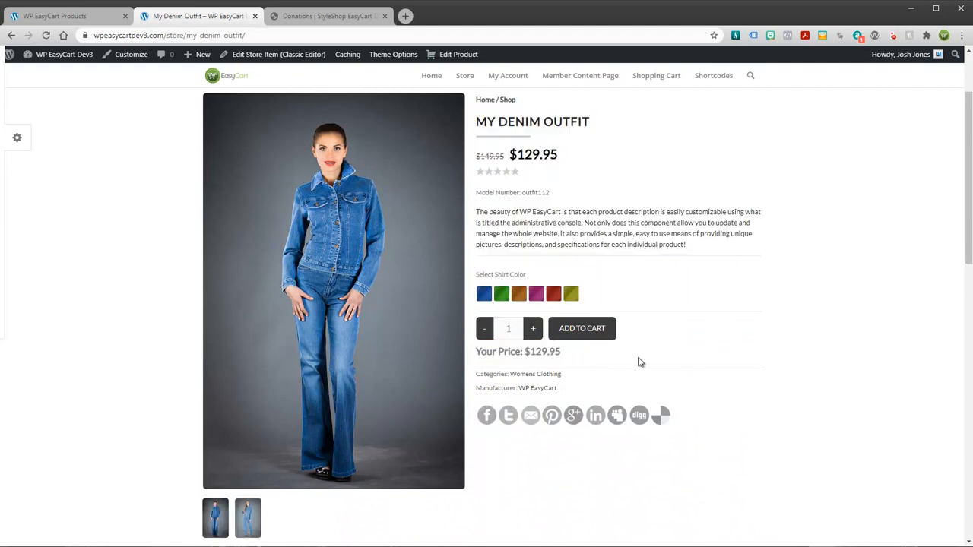
left_click(501, 300)
left_click(519, 296)
left_click(536, 301)
left_click(554, 298)
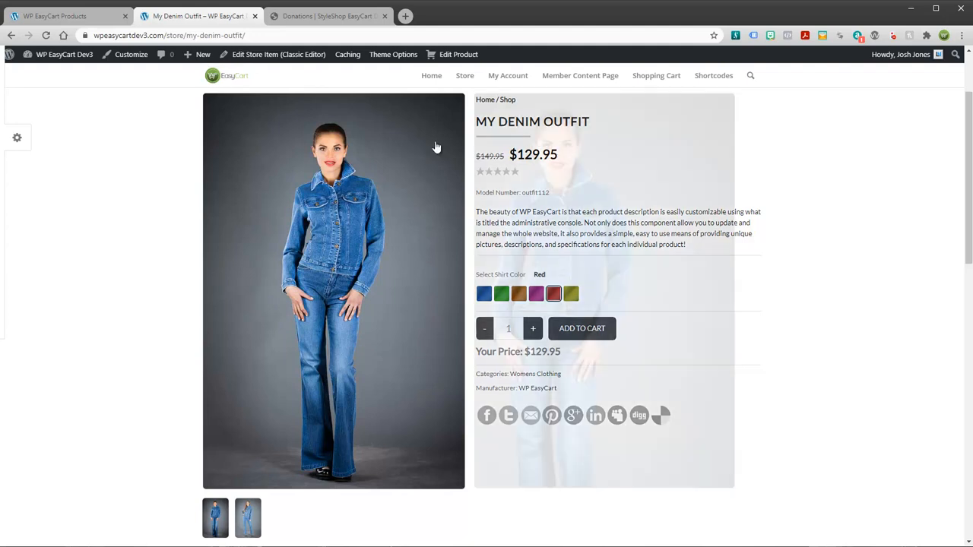
Step: Switch to the StyleShop demo, open the Save the Elephants donation, and set its donation amount to 75
left_click(306, 15)
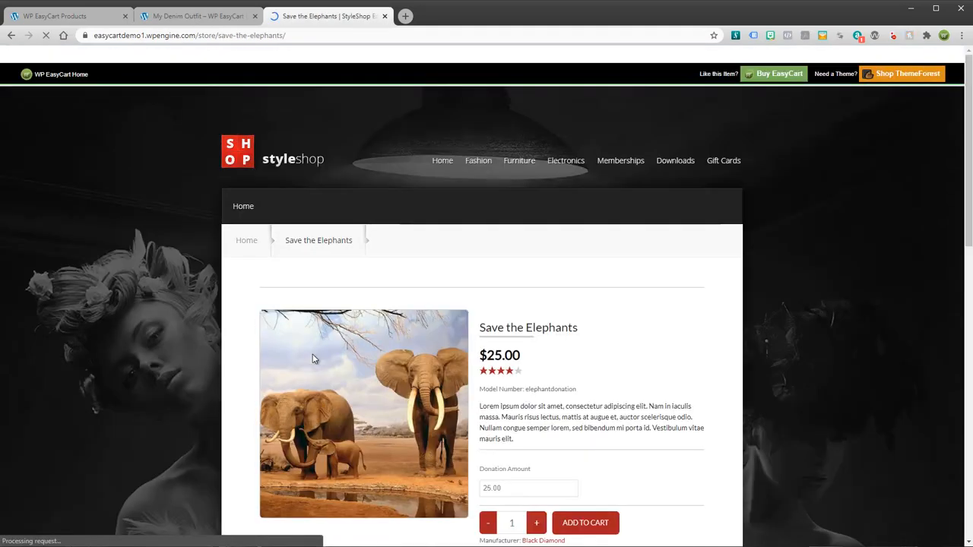
scroll(607, 414, "down", 1)
left_click_drag(517, 380, 479, 390)
type("75")
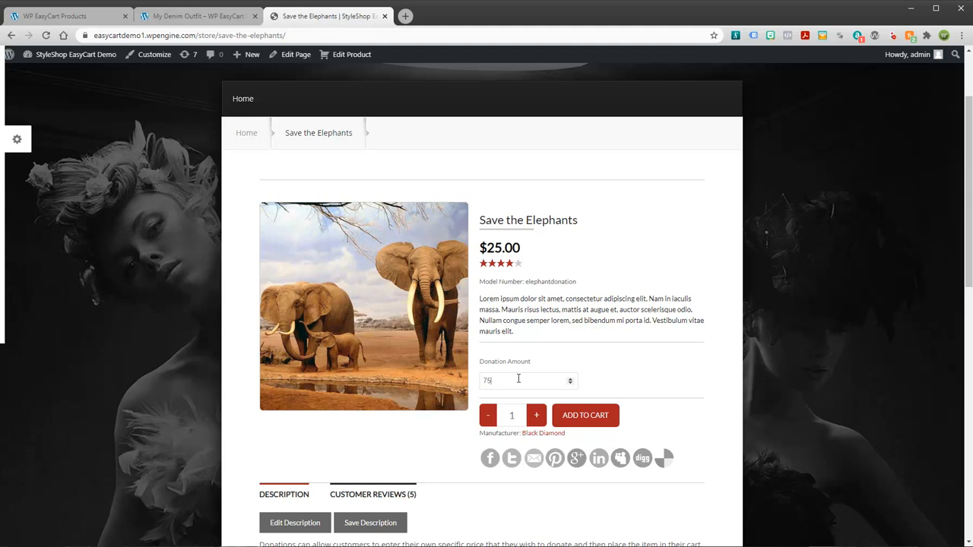
Step: Add a Save the Elephants donation of 1000 to the cart and remove the $120.00 donation, returning to the product page
left_click_drag(515, 380, 477, 389)
left_click(658, 459)
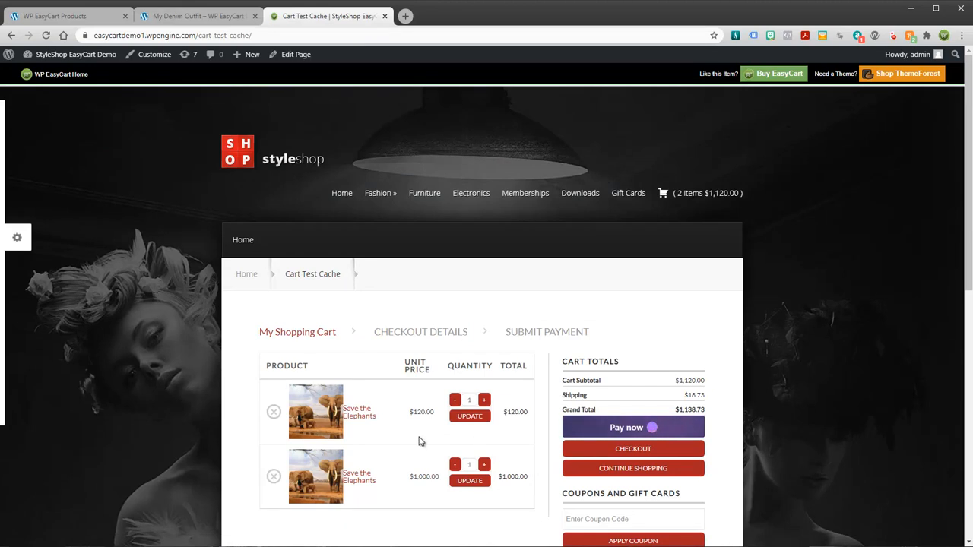
left_click(272, 411)
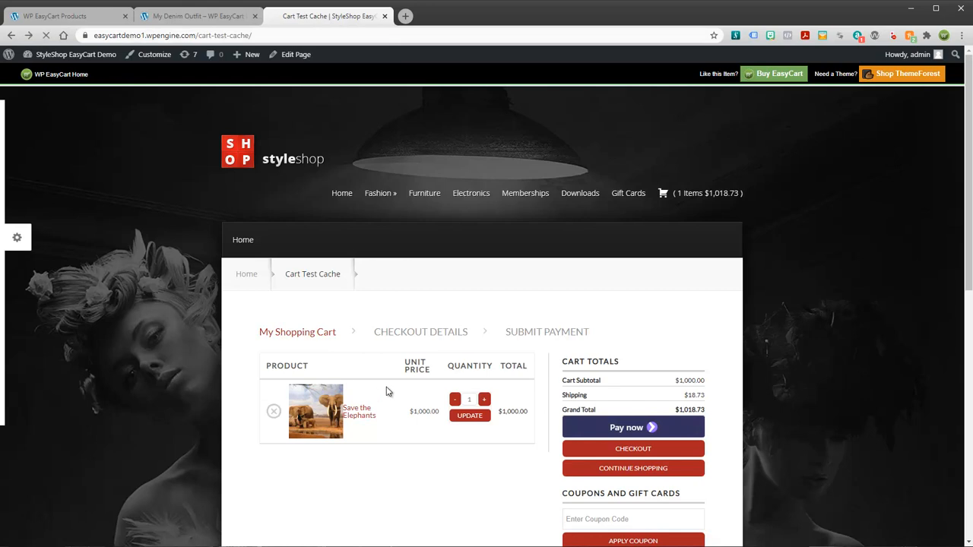
left_click(361, 410)
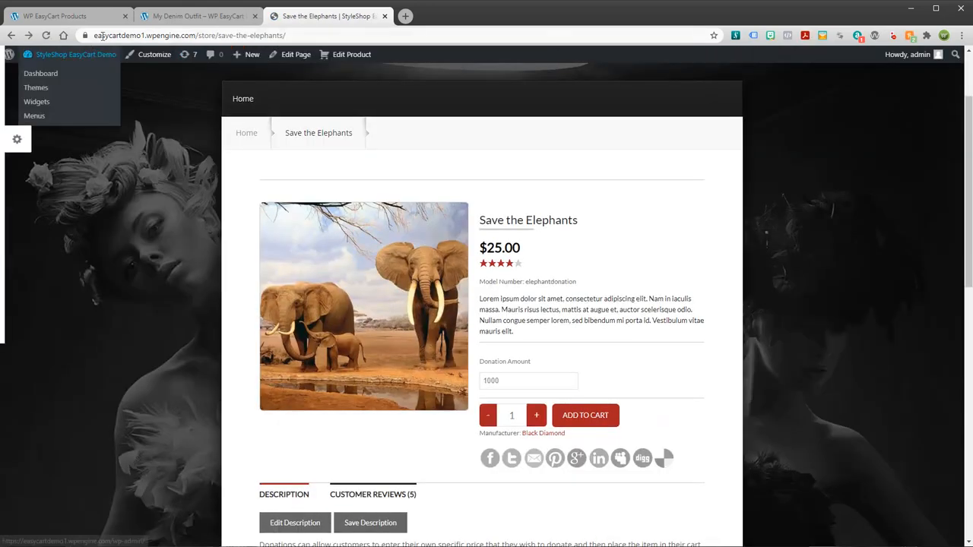
Step: Switch to the WP EasyCart product administration and start a new product with the Donation Product type
left_click(175, 17)
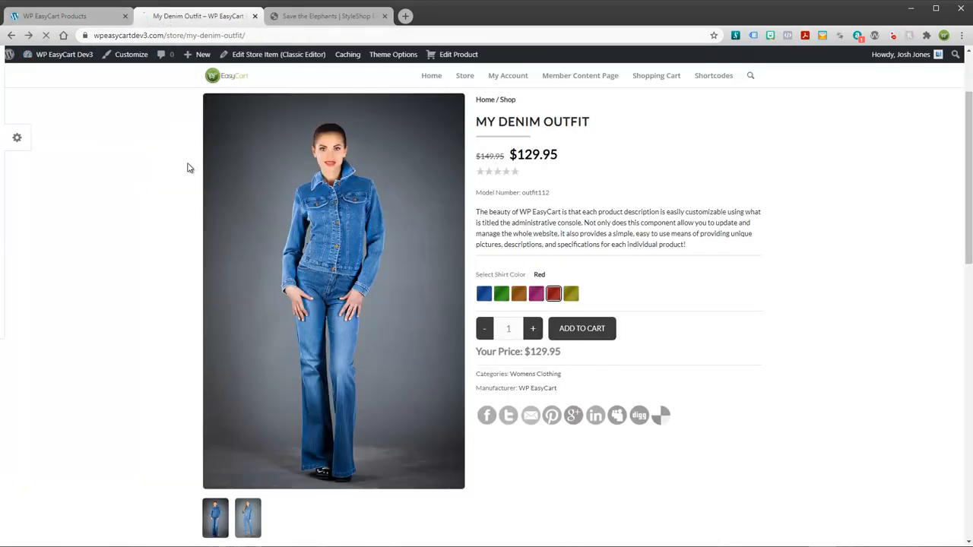
left_click(81, 18)
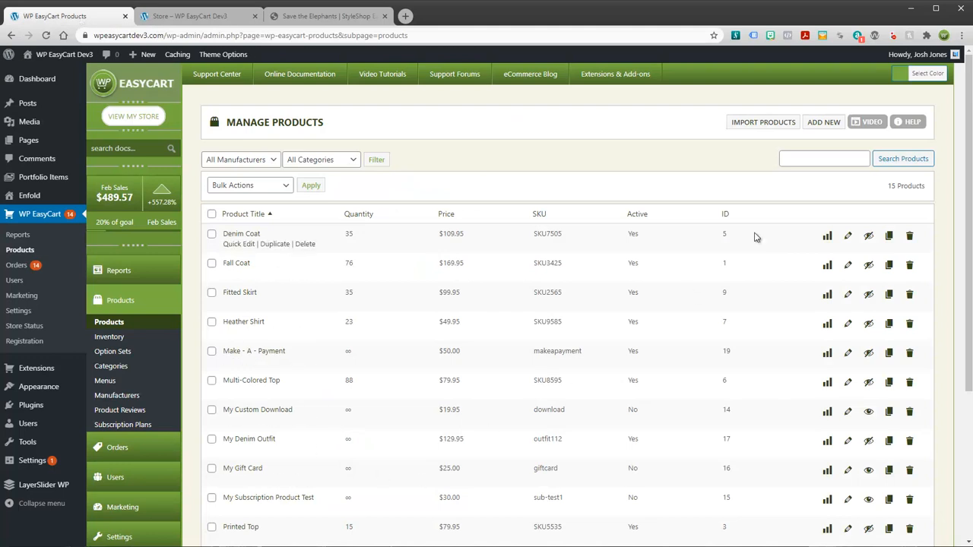
left_click(823, 123)
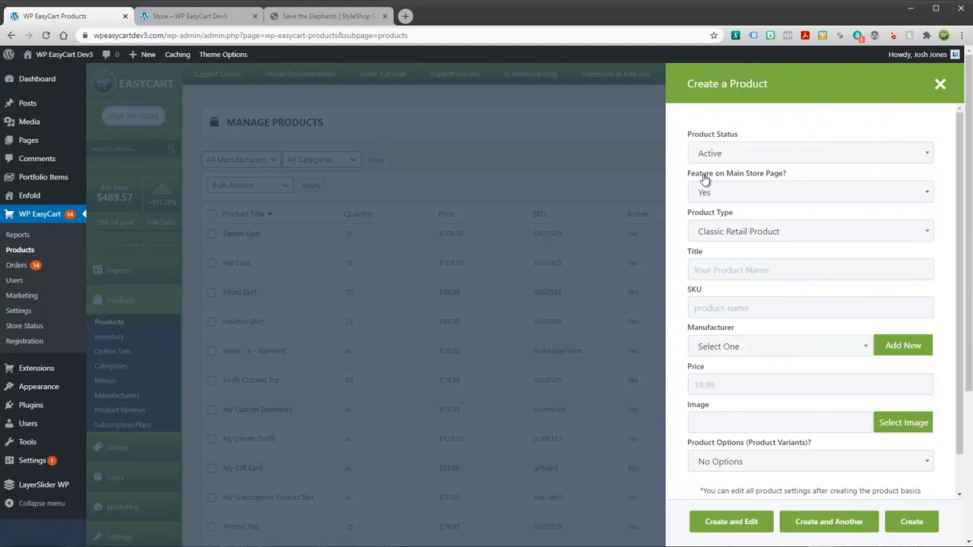
left_click(753, 233)
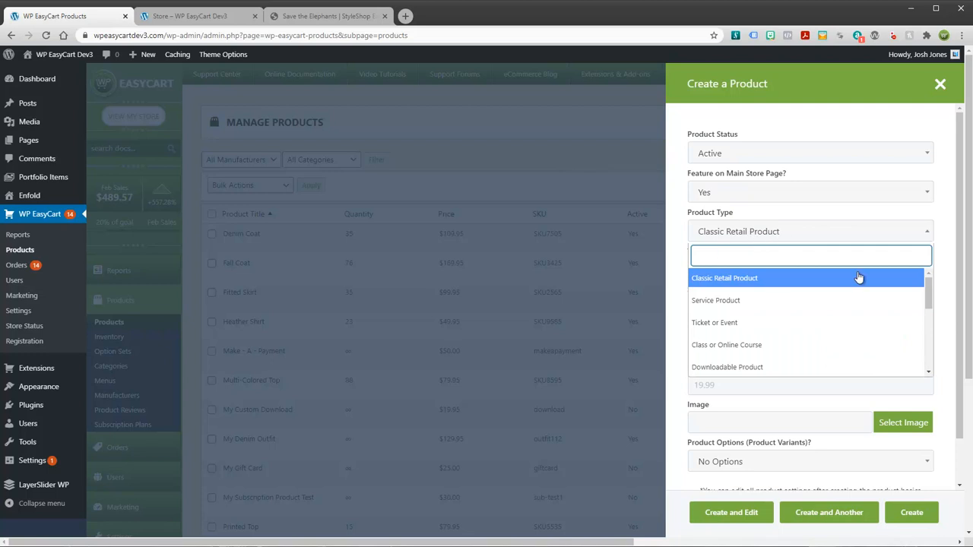
left_click_drag(929, 287, 926, 320)
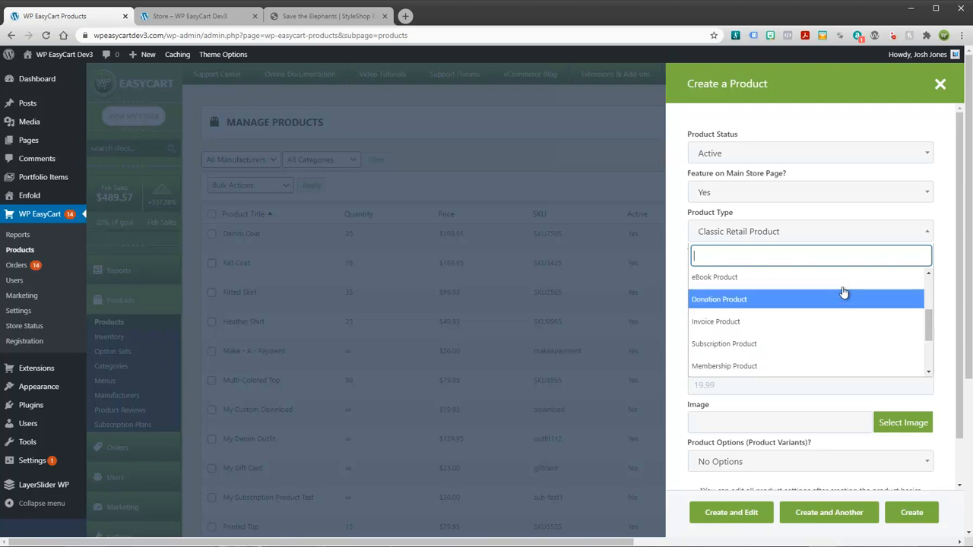
left_click(724, 304)
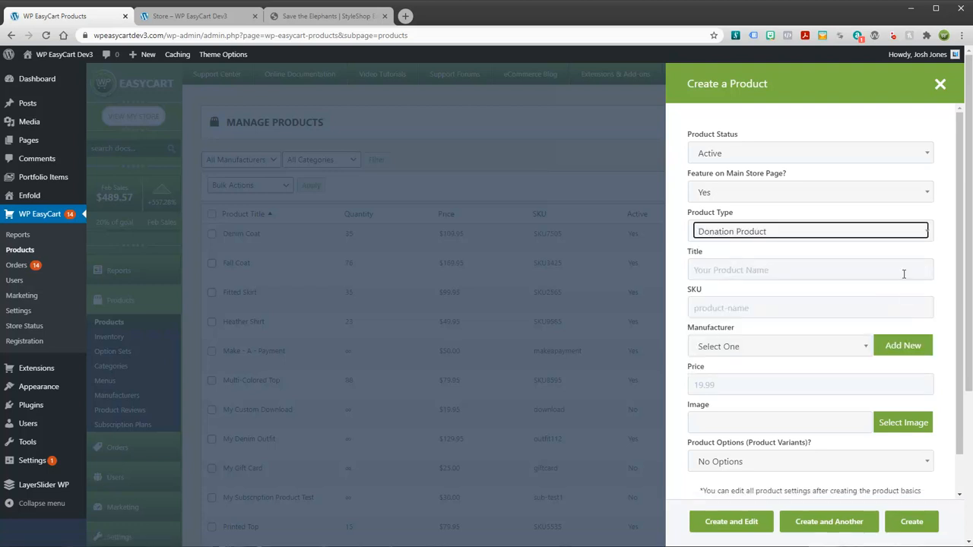
left_click(929, 232)
scroll(863, 287, "up", 2)
scroll(862, 288, "up", 2)
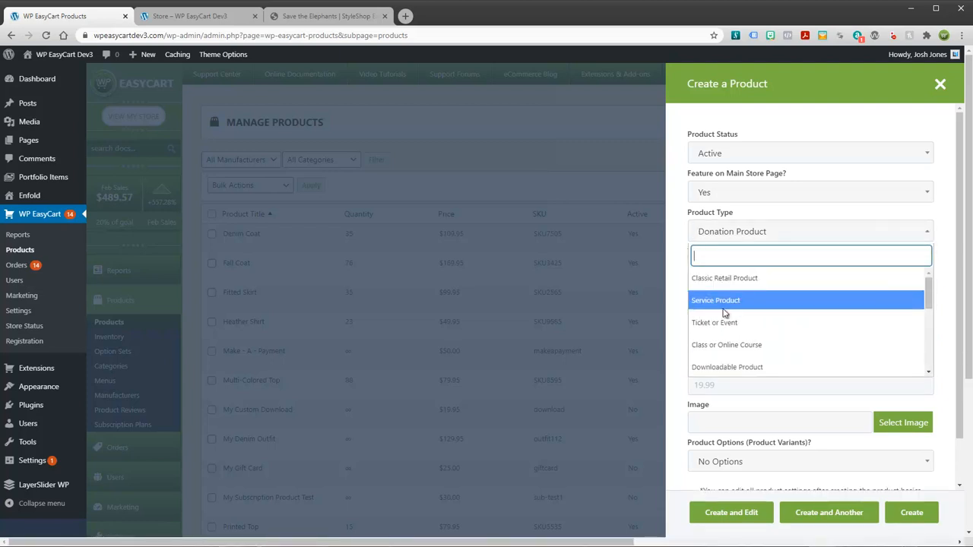
left_click(927, 236)
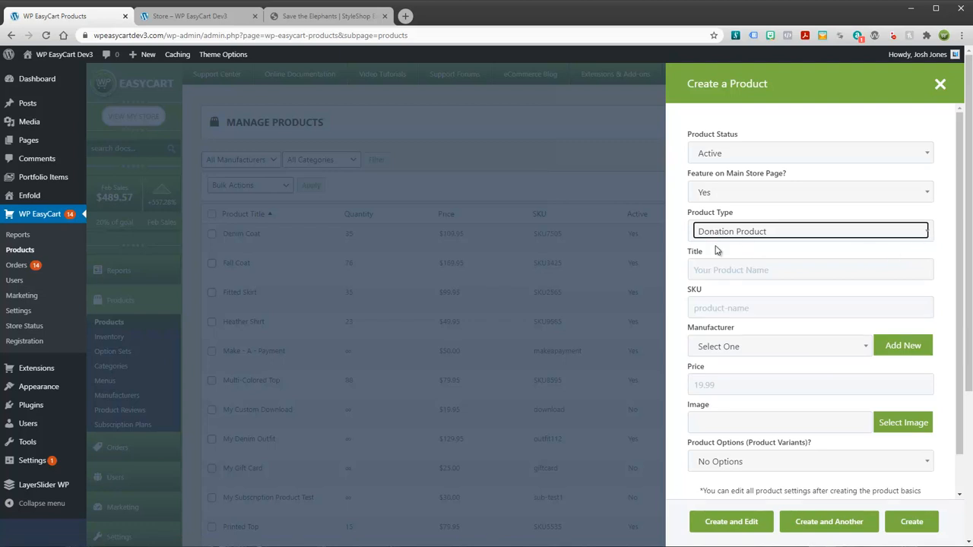
Step: Title the new product My Donation Product and set its SKU to donation1
left_click(742, 276)
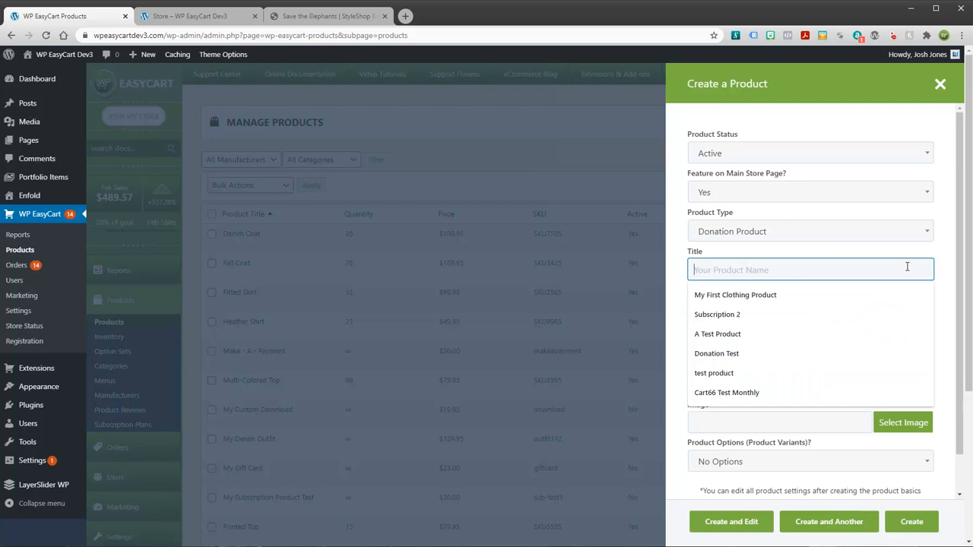
type("My Donation Product")
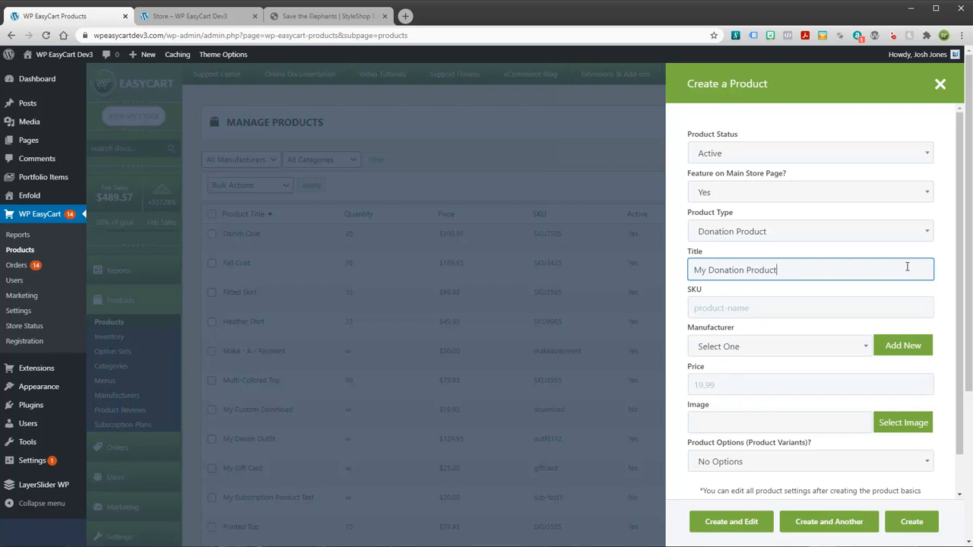
left_click(730, 308)
type("do")
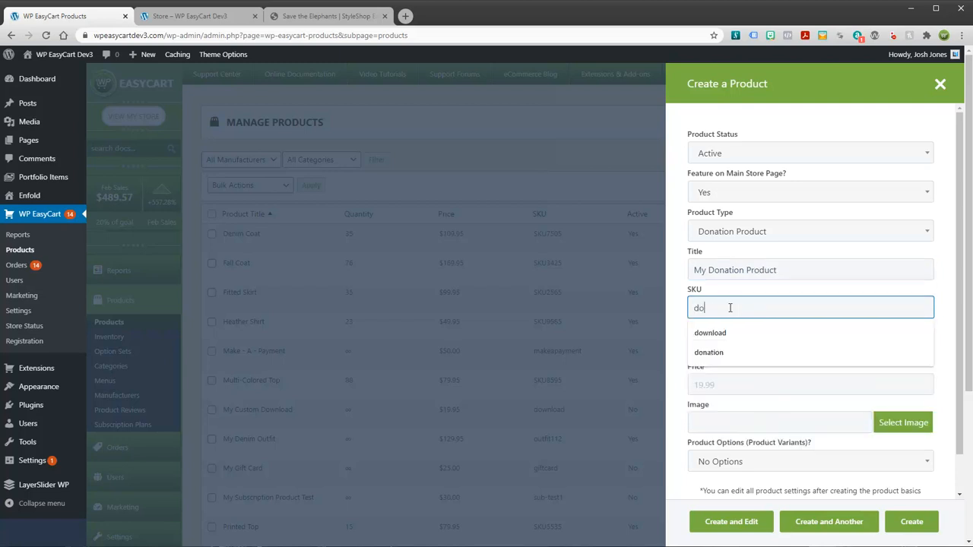
type("nation1")
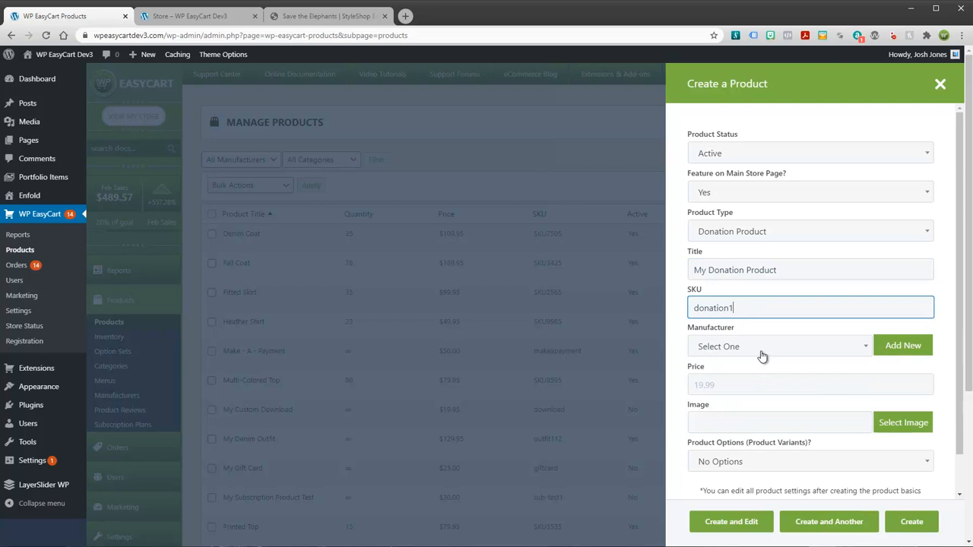
Step: Set the new product's manufacturer to WP EasyCart and its price to 10.00
left_click(760, 351)
left_click(711, 439)
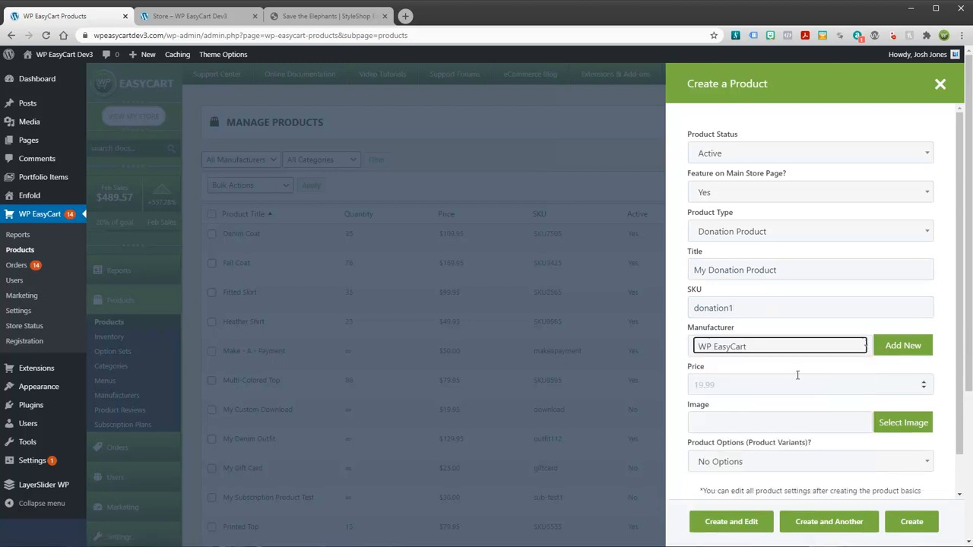
left_click(751, 383)
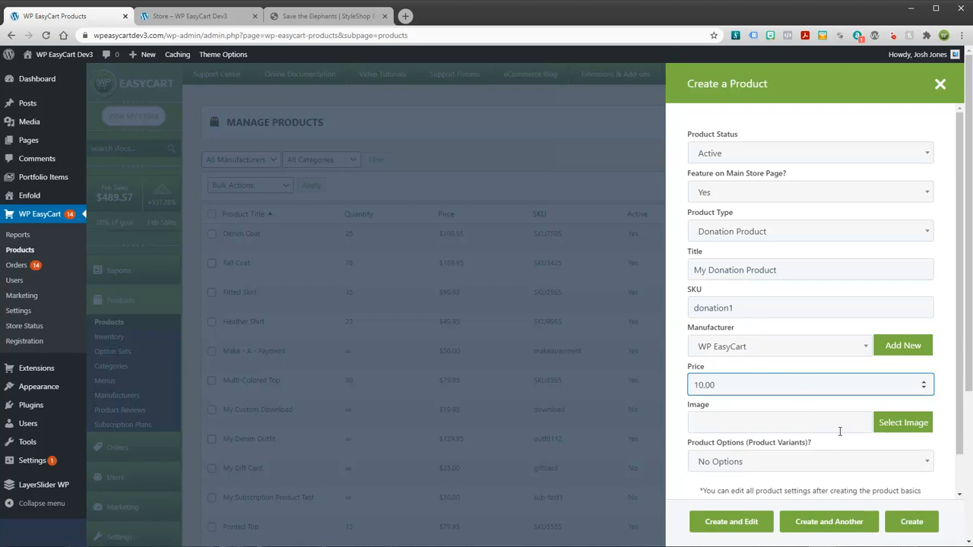
Step: Use the green leaf picture slide3_l16.png from the media library as the product image
left_click(906, 426)
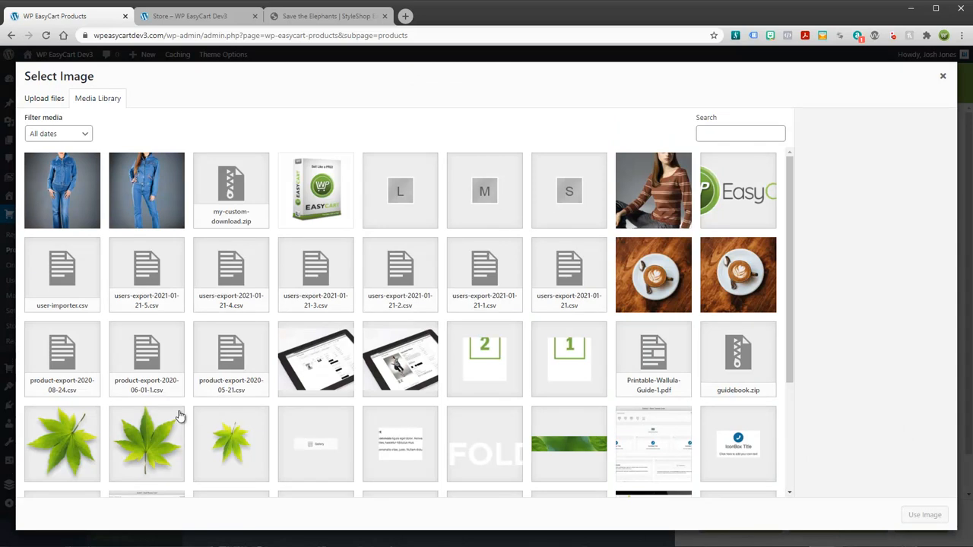
left_click(126, 446)
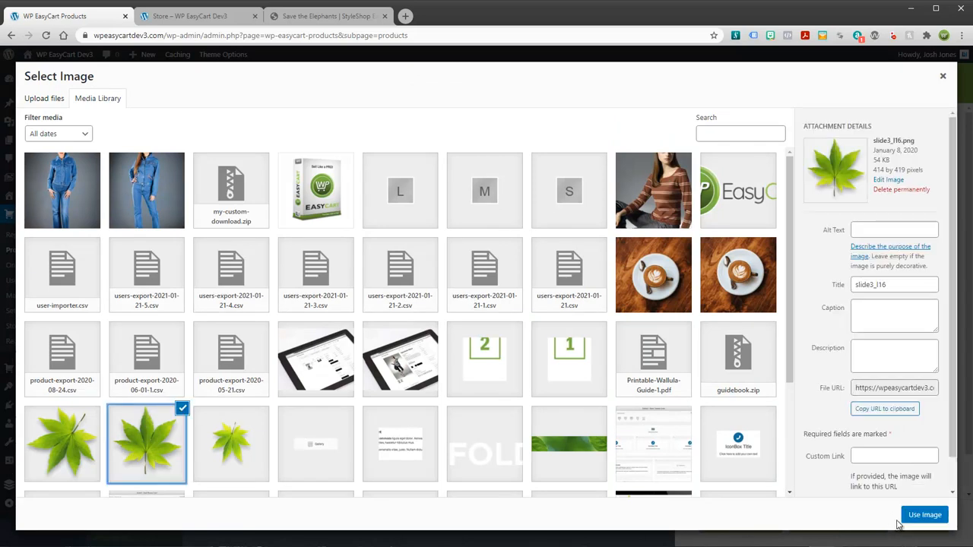
left_click(919, 519)
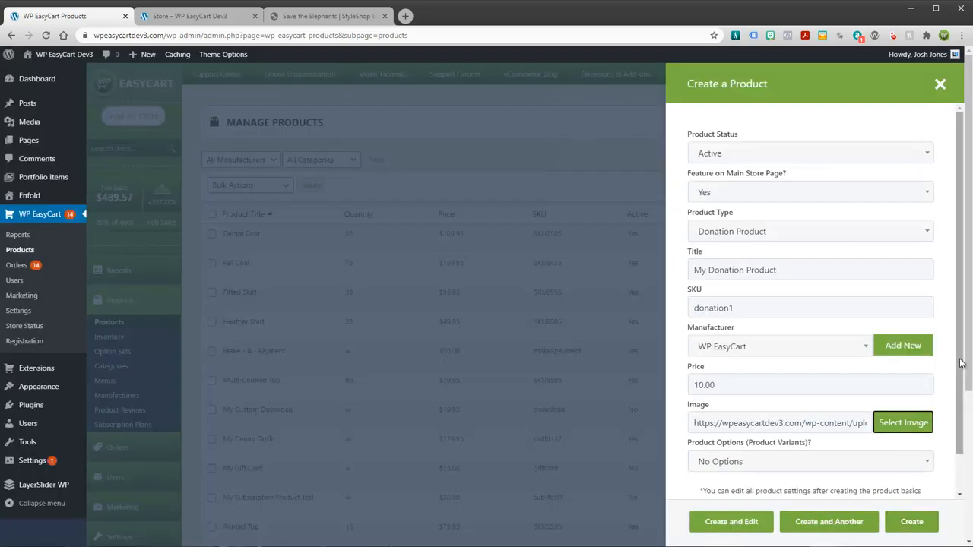
Step: Keep the product variants at No Options, then create the donation product and open it for editing
scroll(956, 382, "down", 2)
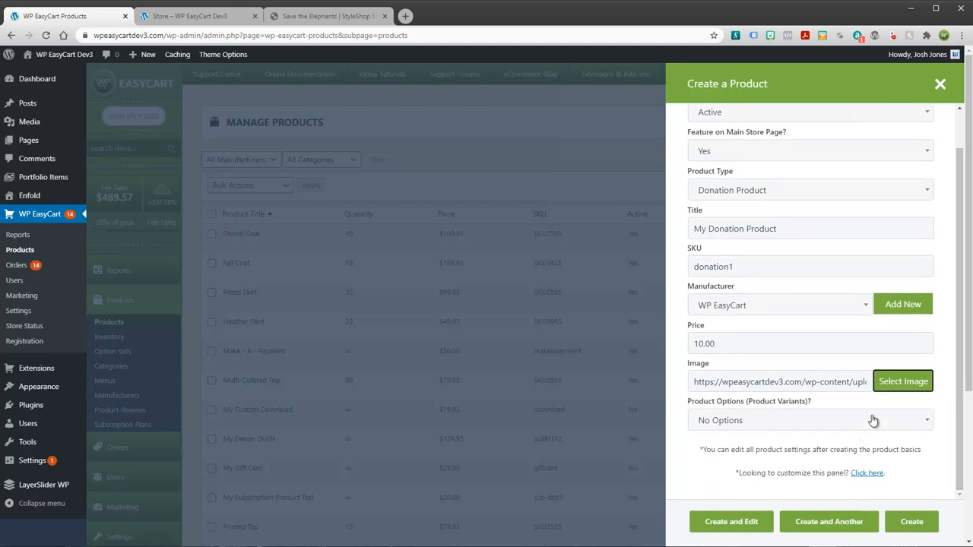
scroll(856, 396, "up", 1)
scroll(861, 408, "down", 1)
left_click(731, 522)
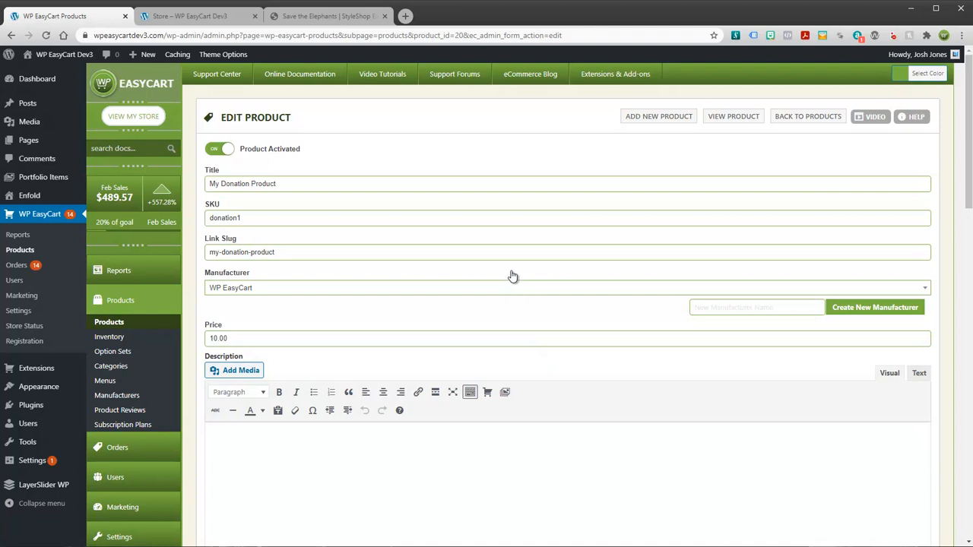
Step: Switch to the storefront, reload the store page, and open My Donation Product
left_click(205, 23)
left_click(46, 36)
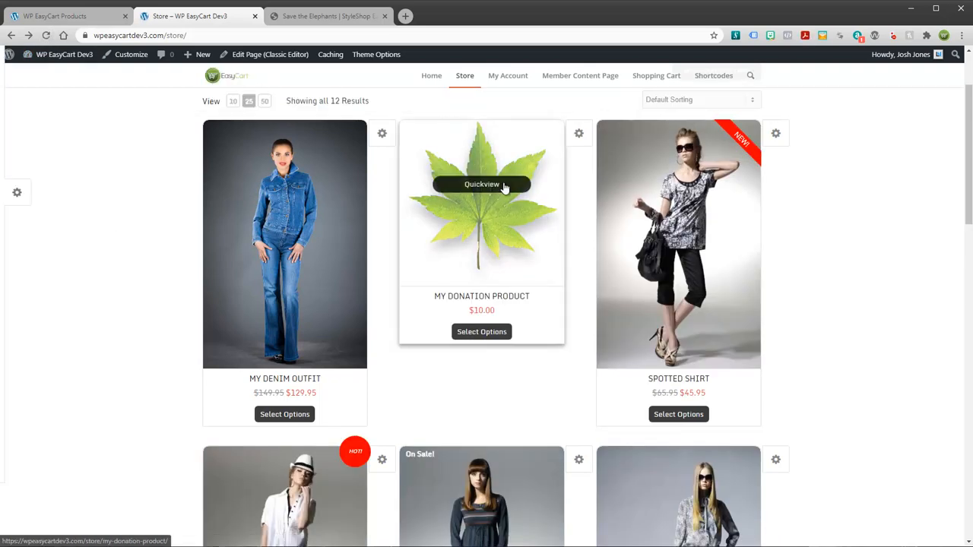
left_click(478, 235)
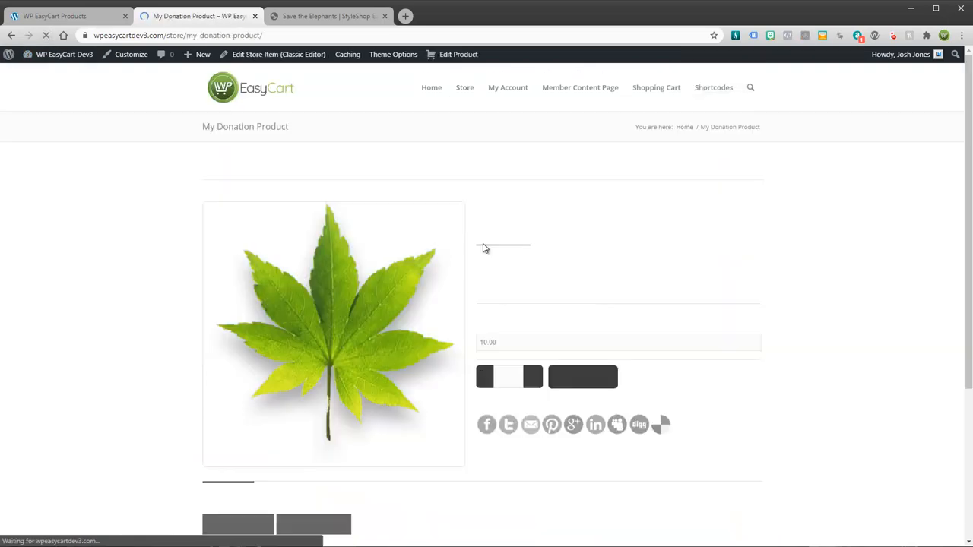
Step: Examine the editable donation amount field and the layout of the My Donation Product page
double_click(509, 345)
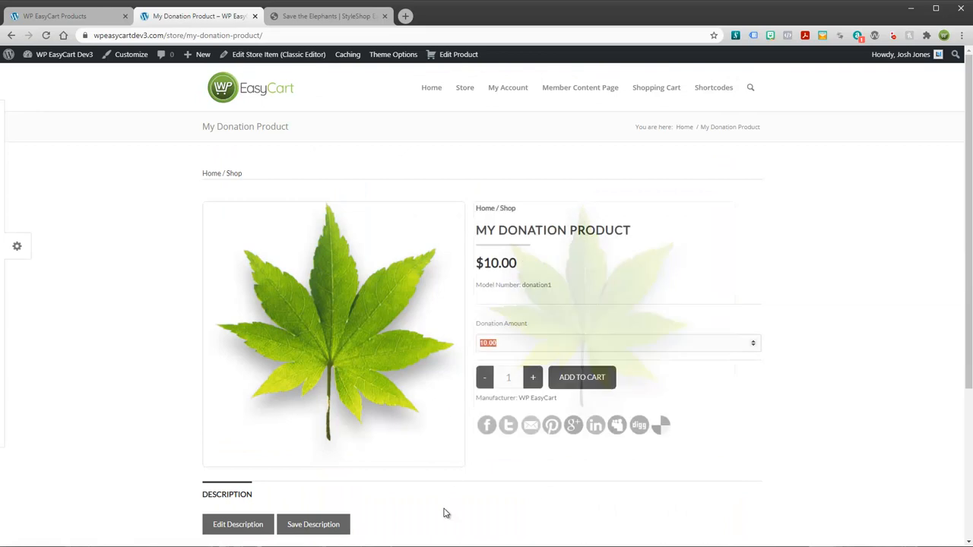
left_click_drag(534, 325, 476, 336)
left_click(576, 322)
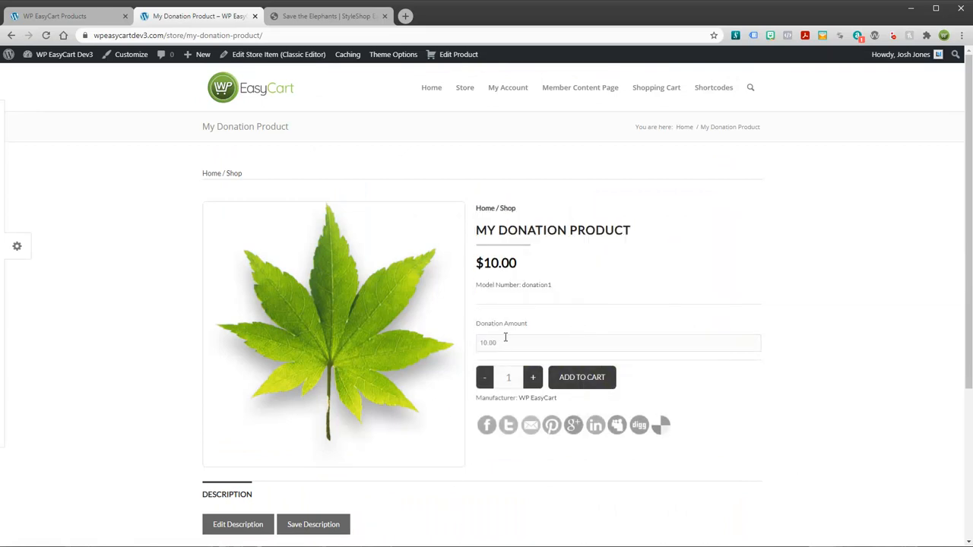
scroll(566, 417, "down", 2)
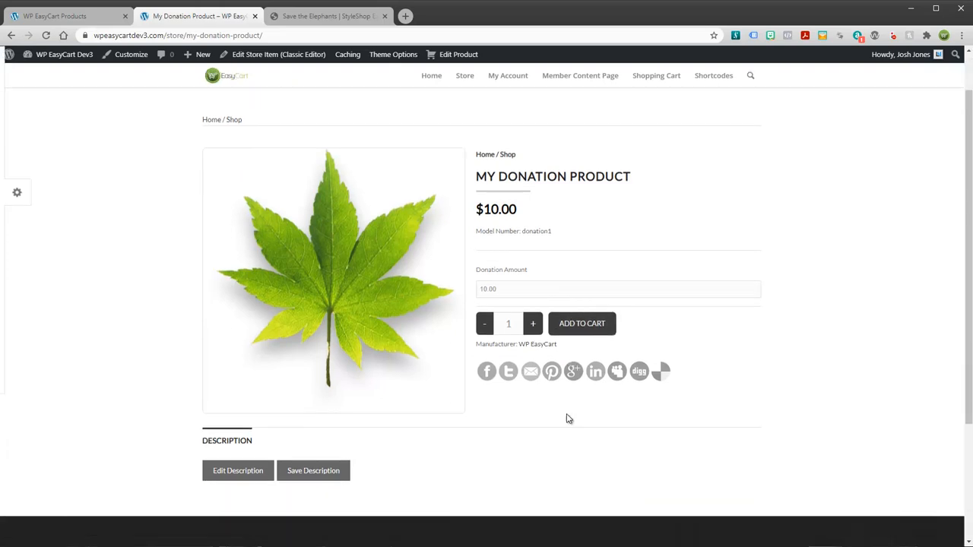
scroll(566, 416, "up", 2)
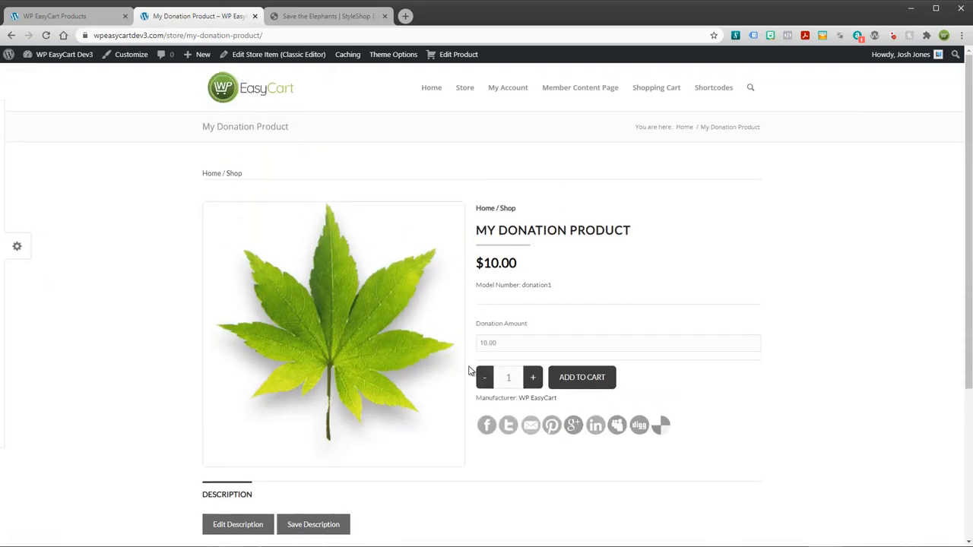
Step: Return to the product editor, enter the description "This is my first donation item..." and update the product
scroll(517, 462, "down", 2)
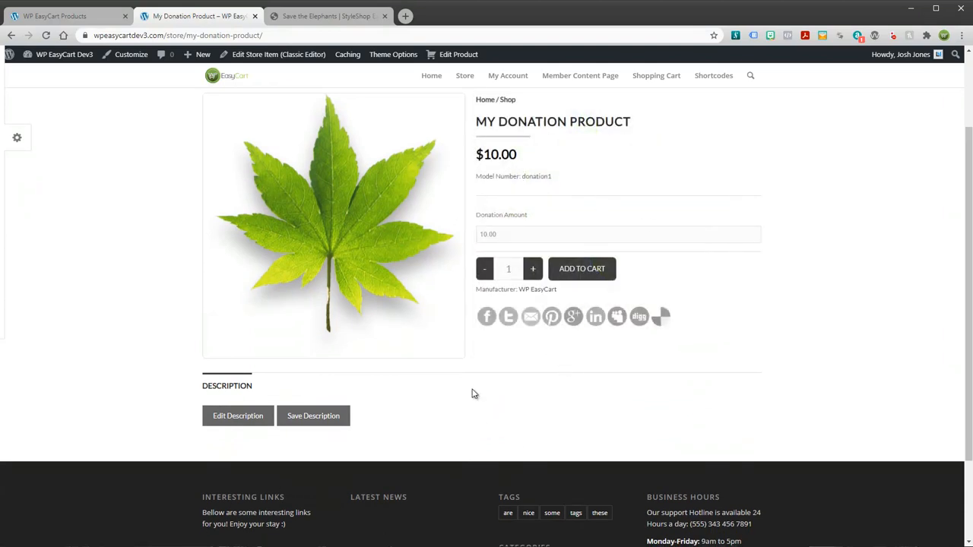
scroll(463, 354, "up", 2)
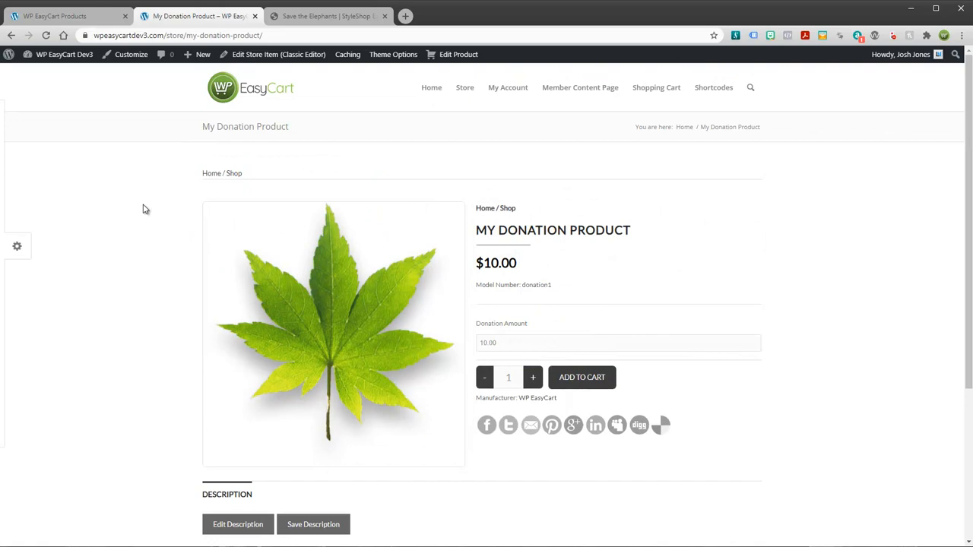
left_click(69, 19)
left_click(314, 473)
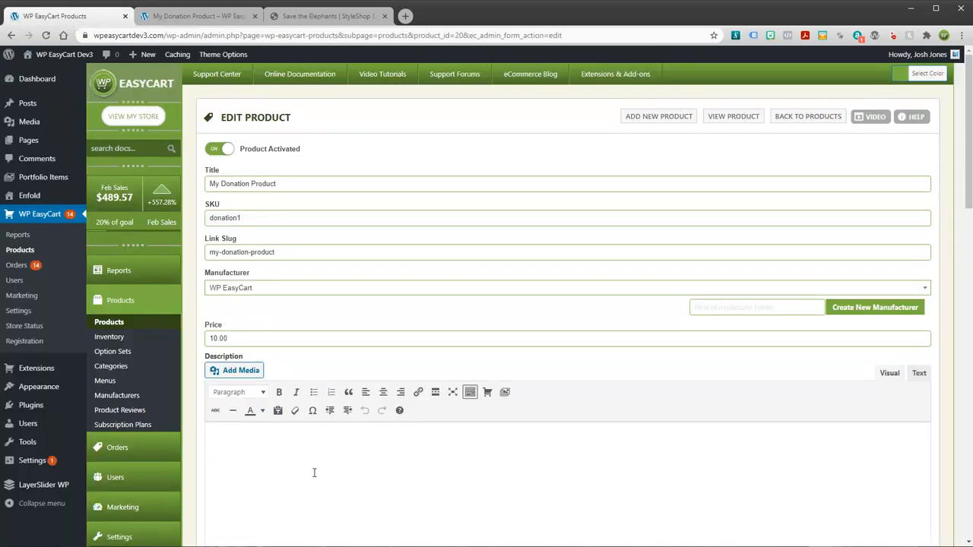
type("This is my first donation item...")
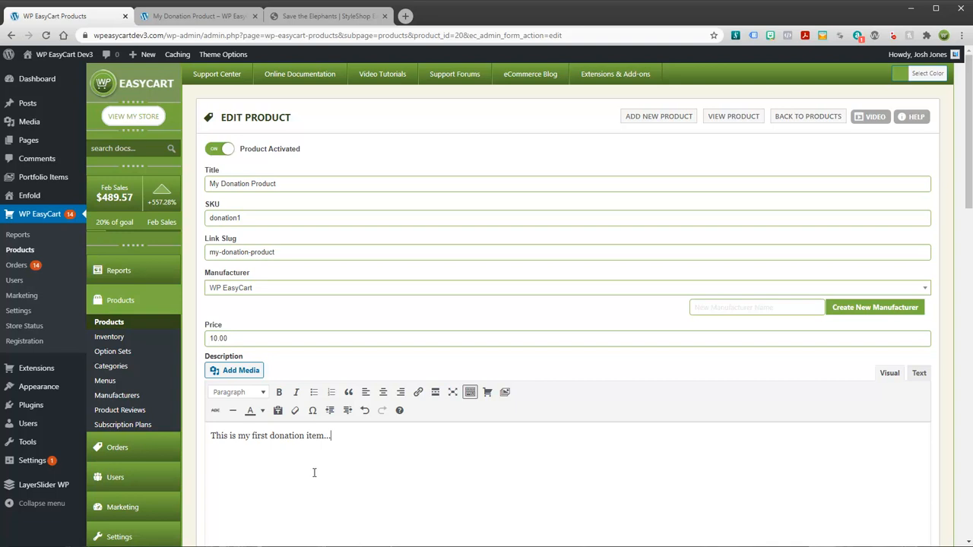
scroll(314, 473, "down", 2)
left_click(254, 454)
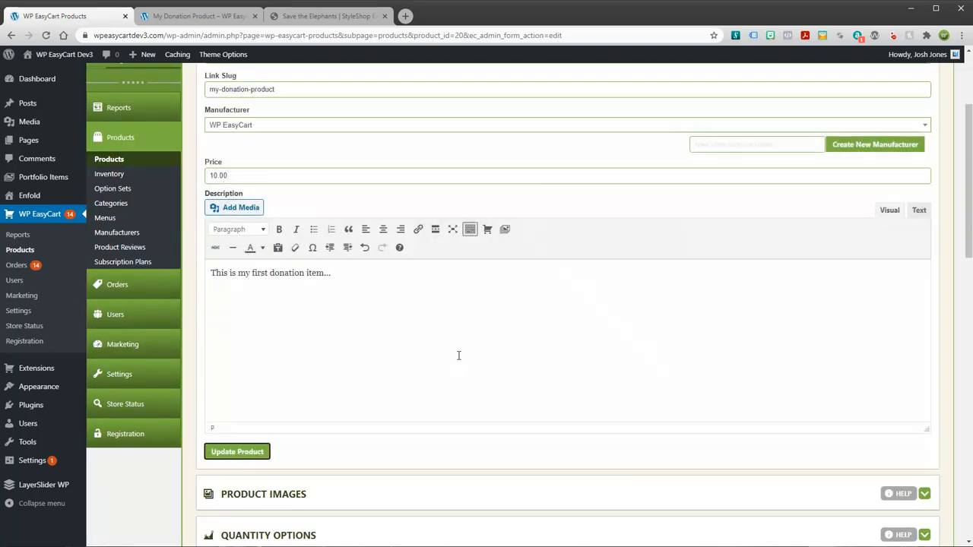
Step: Review the Product Images section of the donation product and collapse it again
scroll(458, 355, "down", 3)
left_click(330, 283)
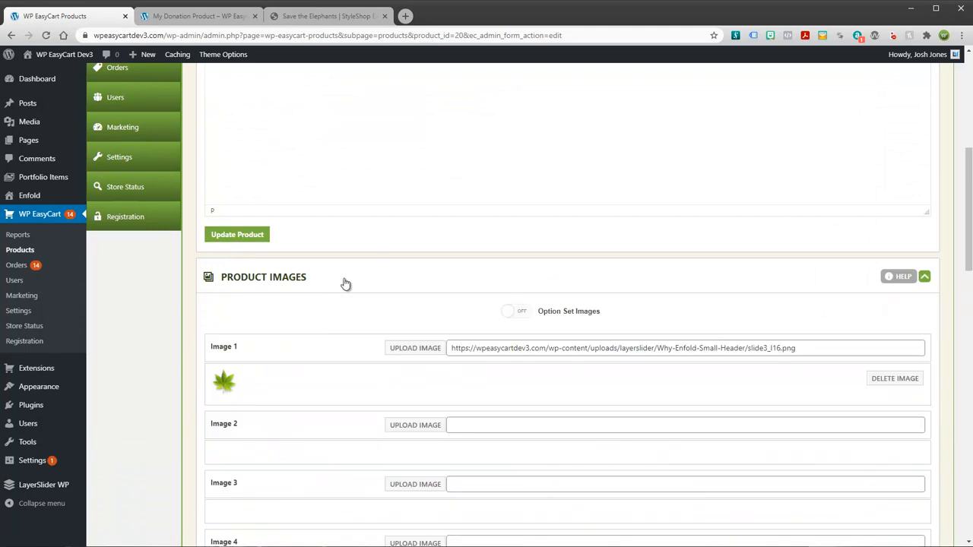
scroll(385, 273, "down", 1)
scroll(385, 272, "down", 1)
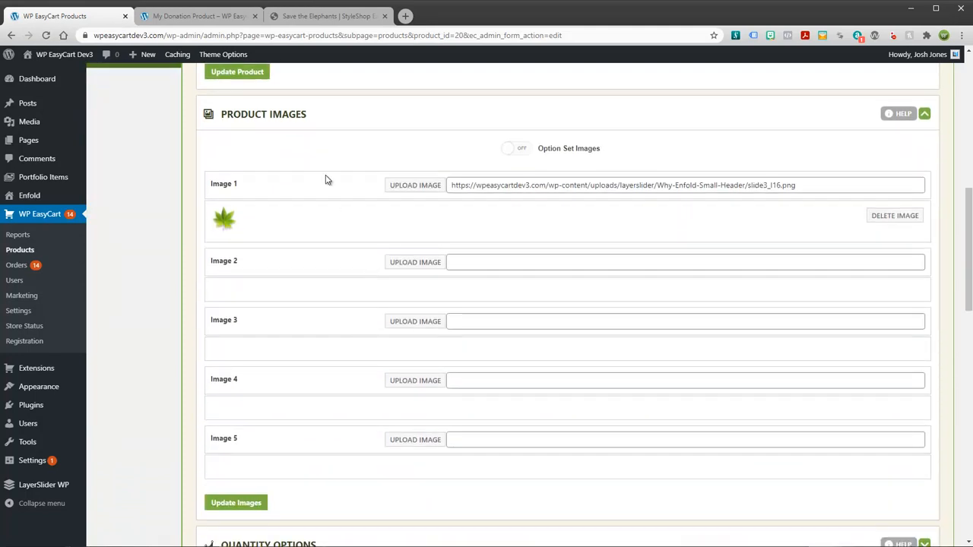
left_click(334, 121)
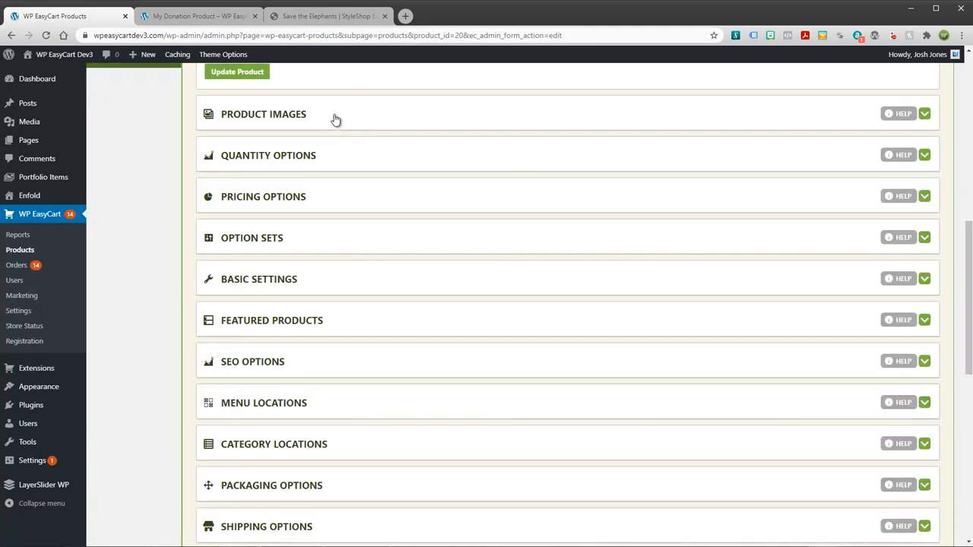
Step: Review the Basic Settings with the Donation/Invoice Product option, comparing them with the storefront product page
scroll(324, 254, "down", 1)
scroll(312, 221, "down", 1)
left_click(301, 175)
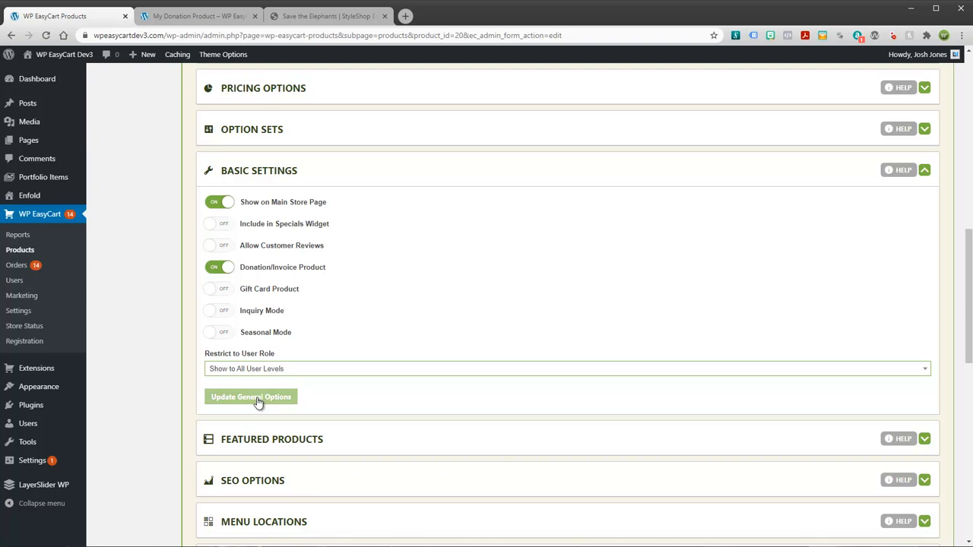
left_click(199, 16)
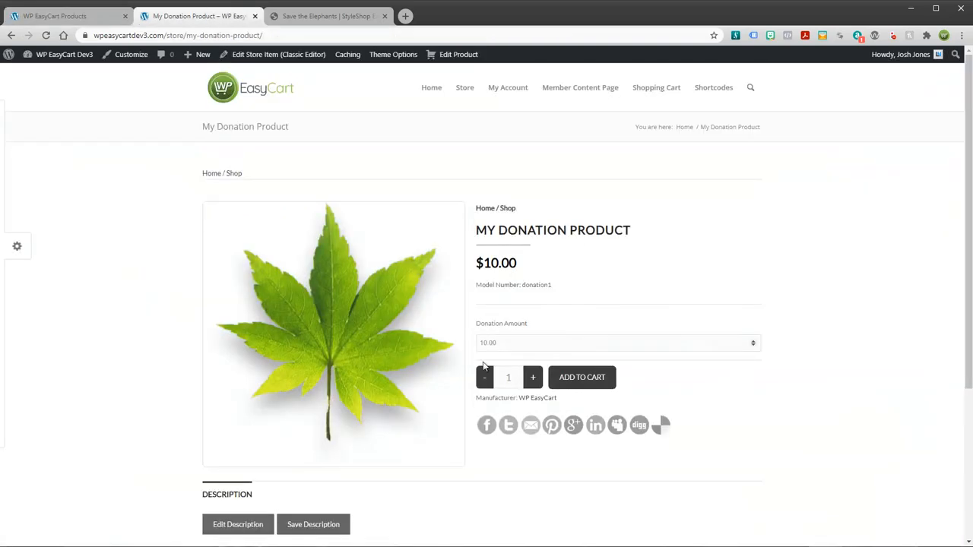
left_click(87, 16)
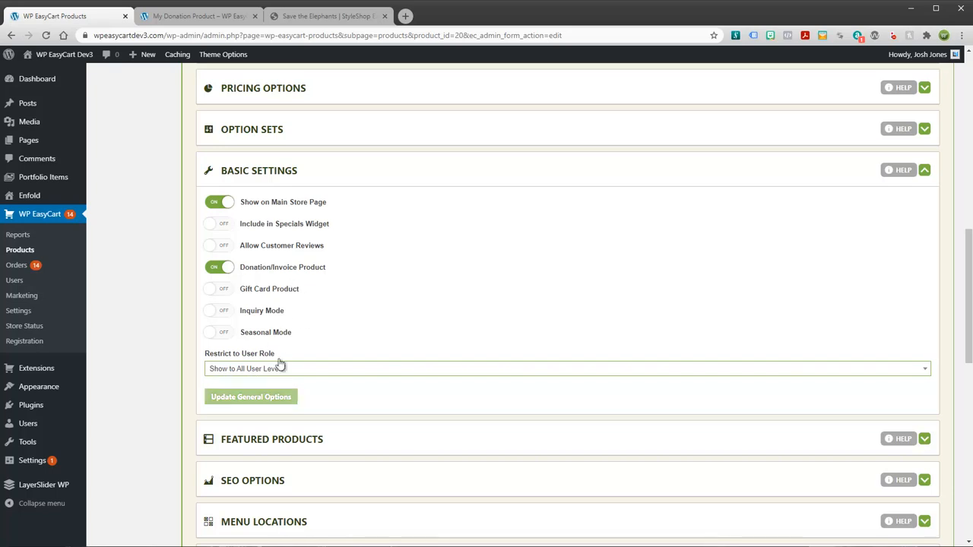
left_click(326, 176)
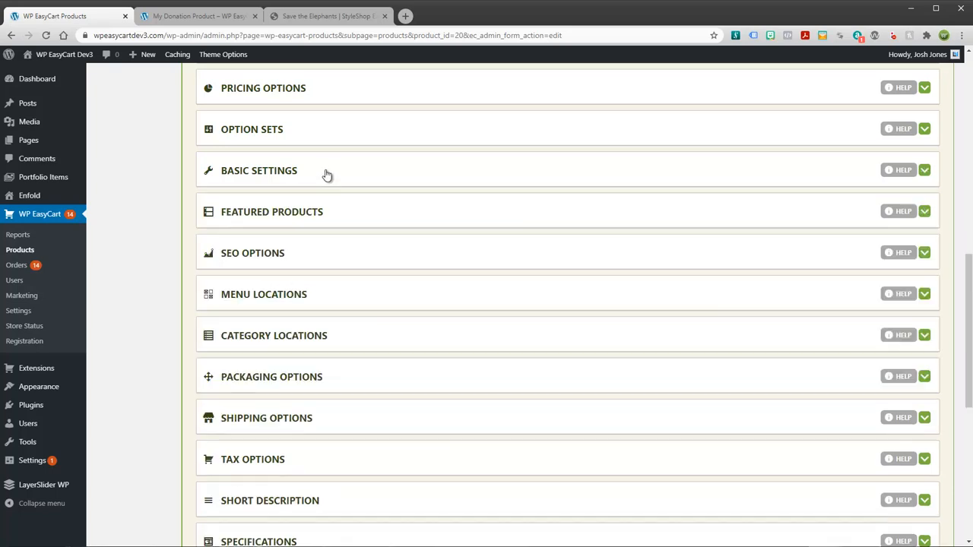
Step: Look through the Featured Products and SEO Options sections of the donation product without editing them
left_click(370, 215)
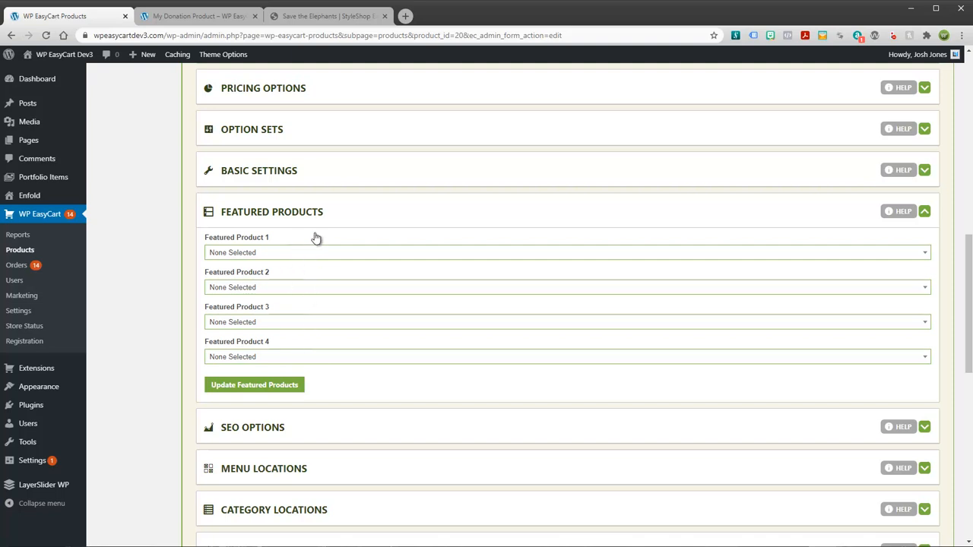
left_click(361, 218)
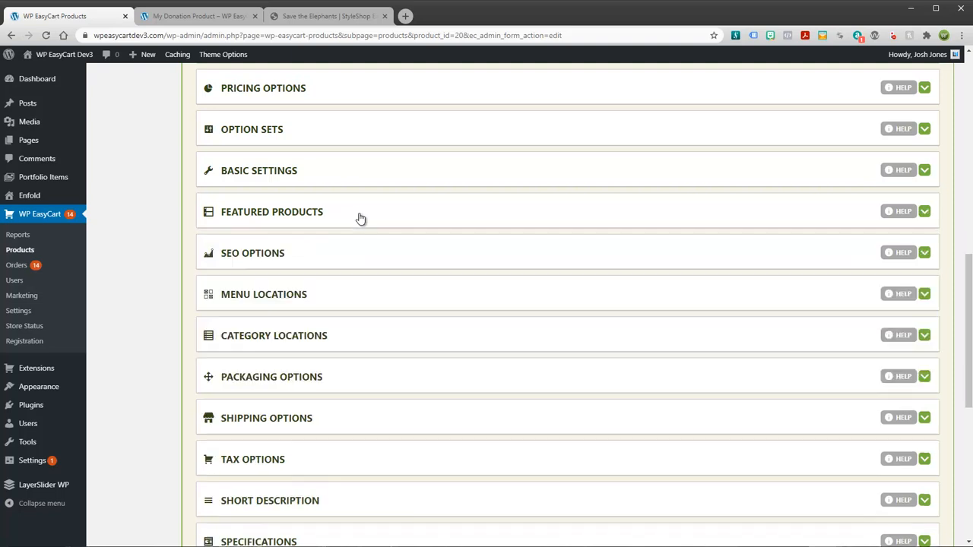
left_click(318, 265)
left_click(320, 259)
scroll(347, 346, "down", 2)
Step: Examine the weight and dimension fields in Packaging Options and the settings in Shipping Options
left_click(328, 219)
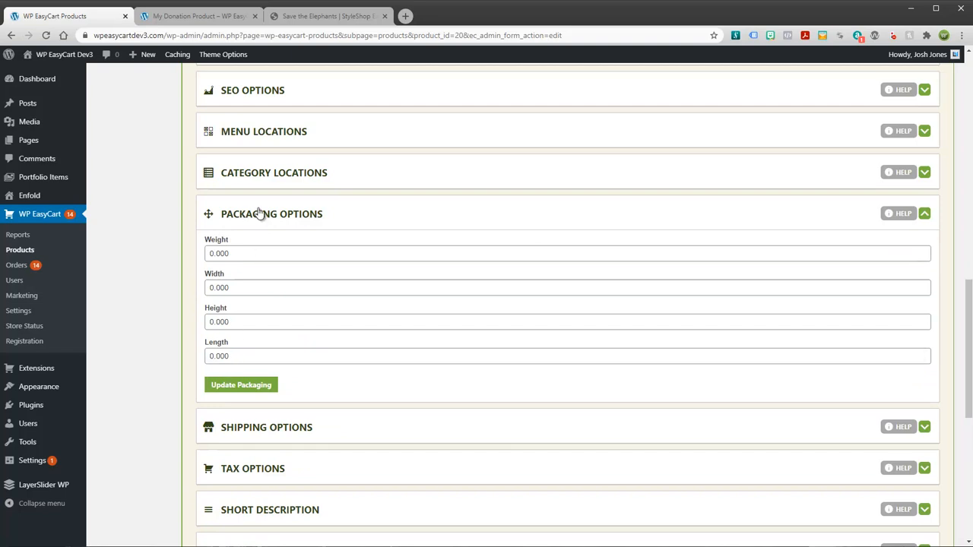
left_click(354, 223)
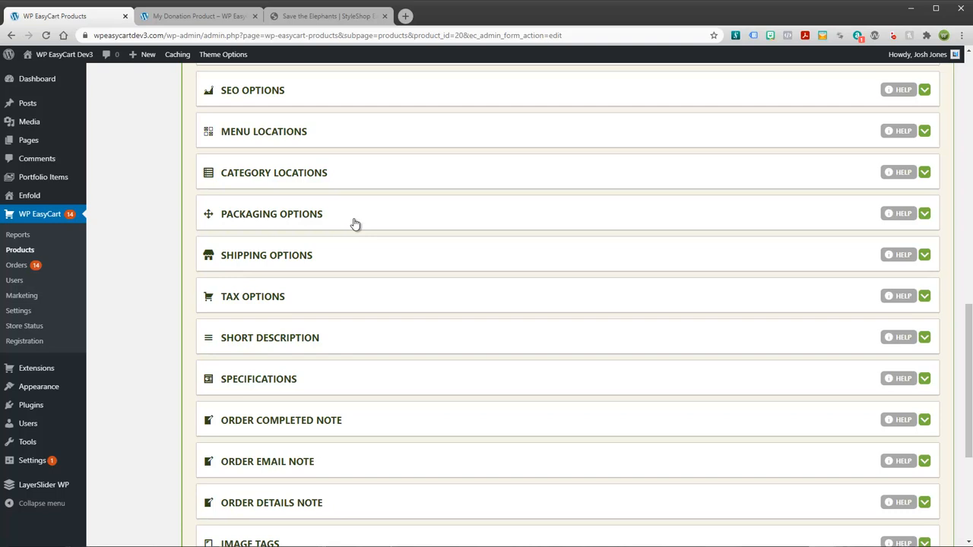
left_click(354, 224)
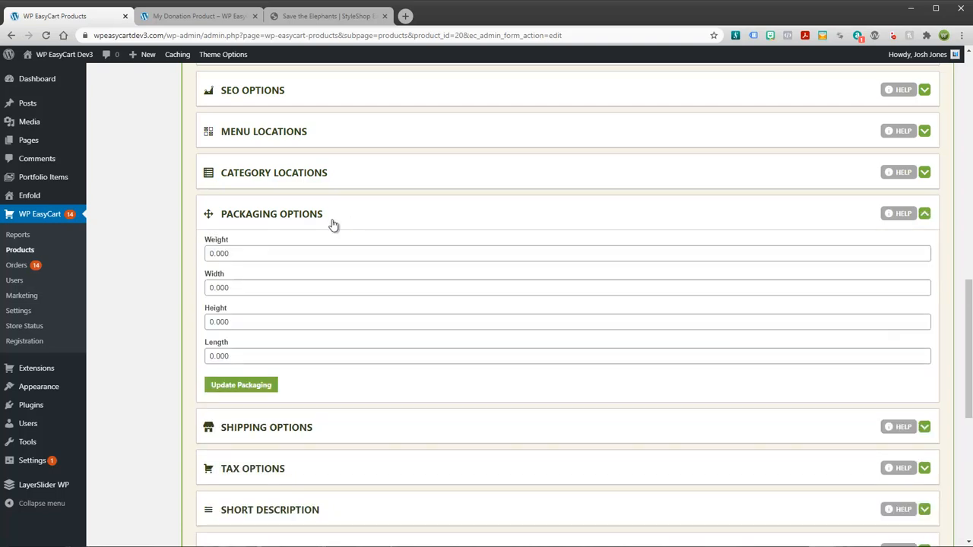
left_click(339, 217)
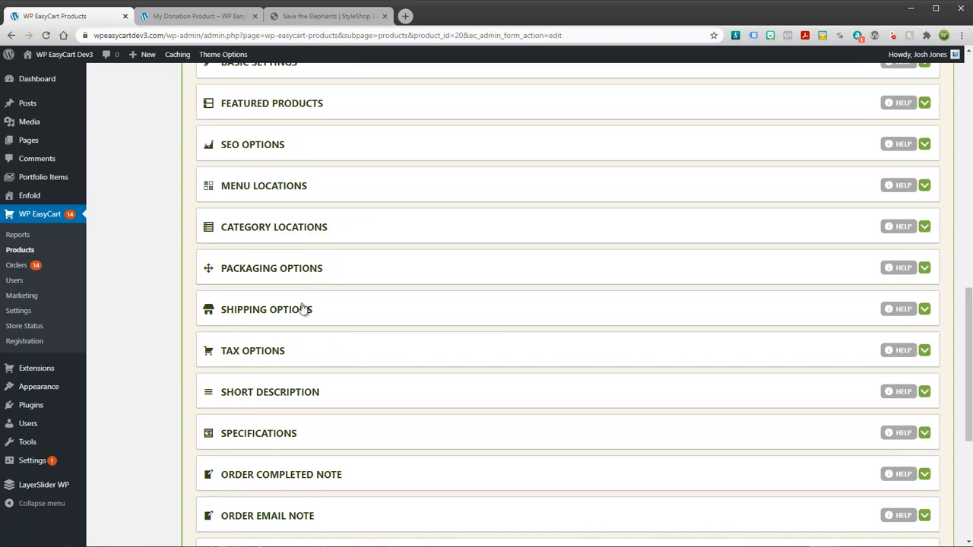
left_click(279, 314)
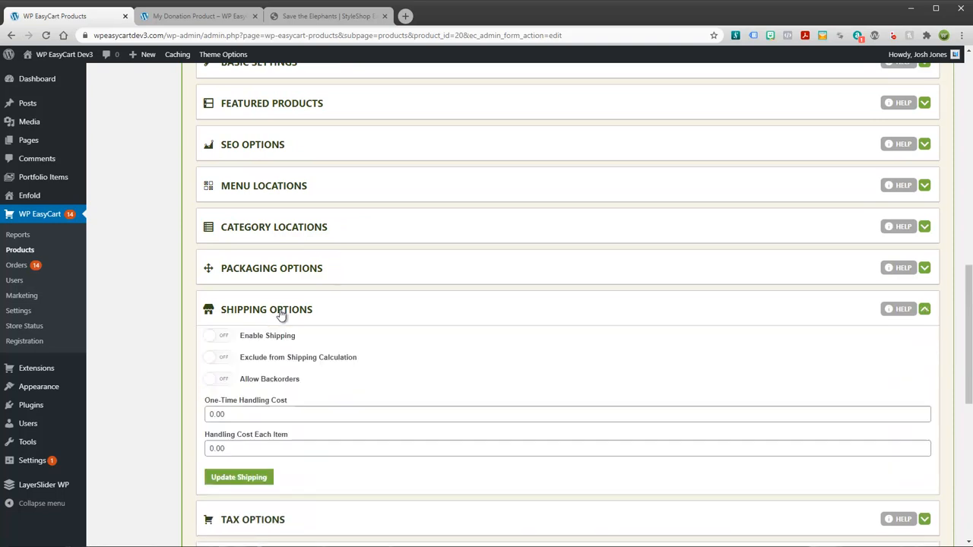
left_click(330, 309)
scroll(338, 304, "down", 2)
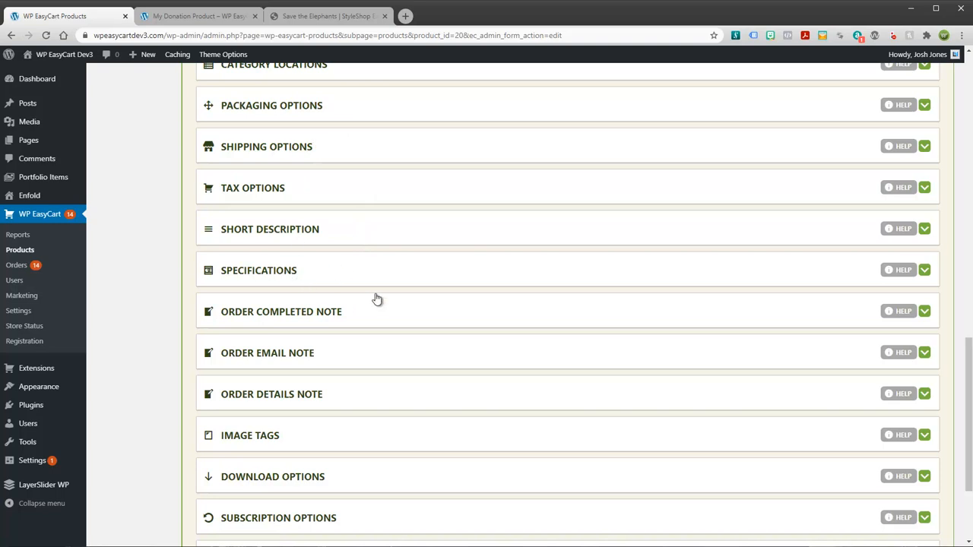
Step: Check the Specifications section and survey the remaining option sections of the product editor
left_click(289, 275)
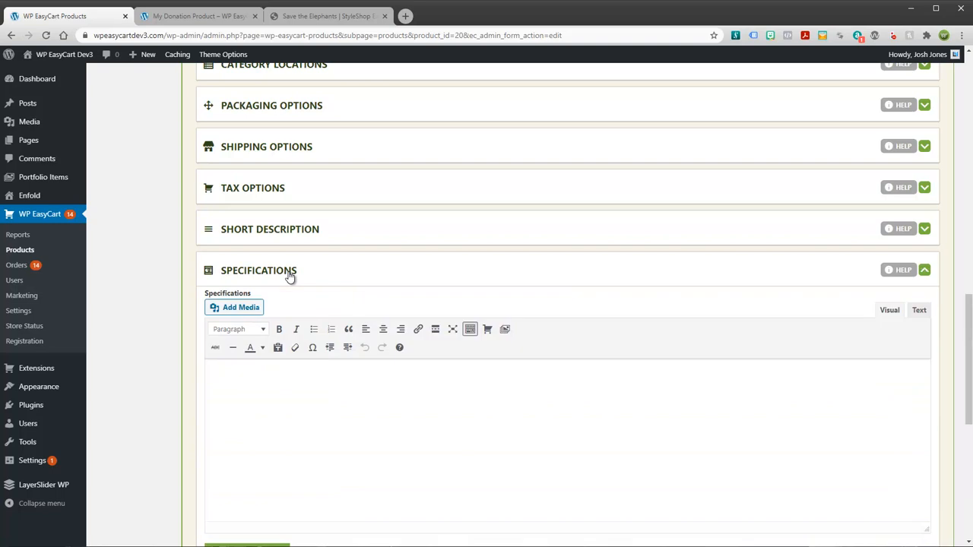
left_click(290, 277)
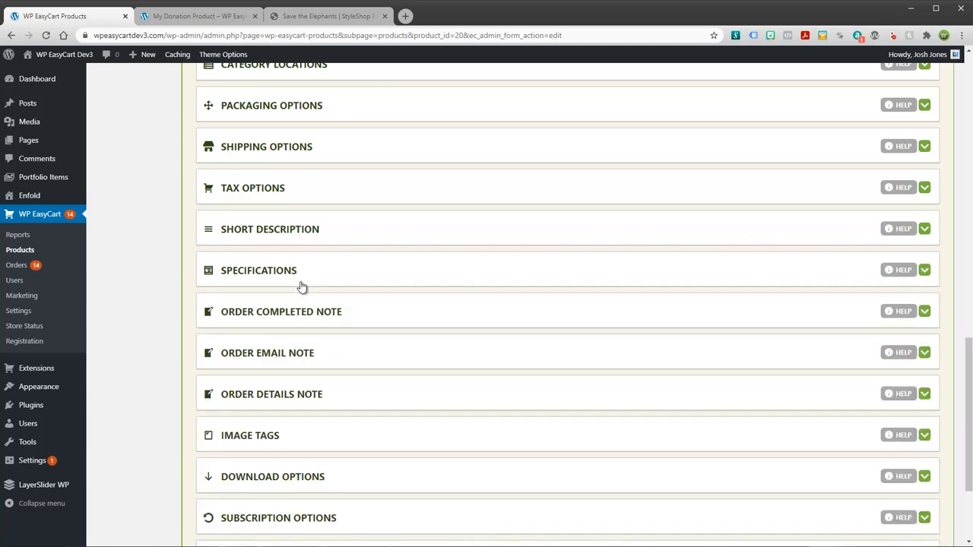
scroll(313, 283, "down", 3)
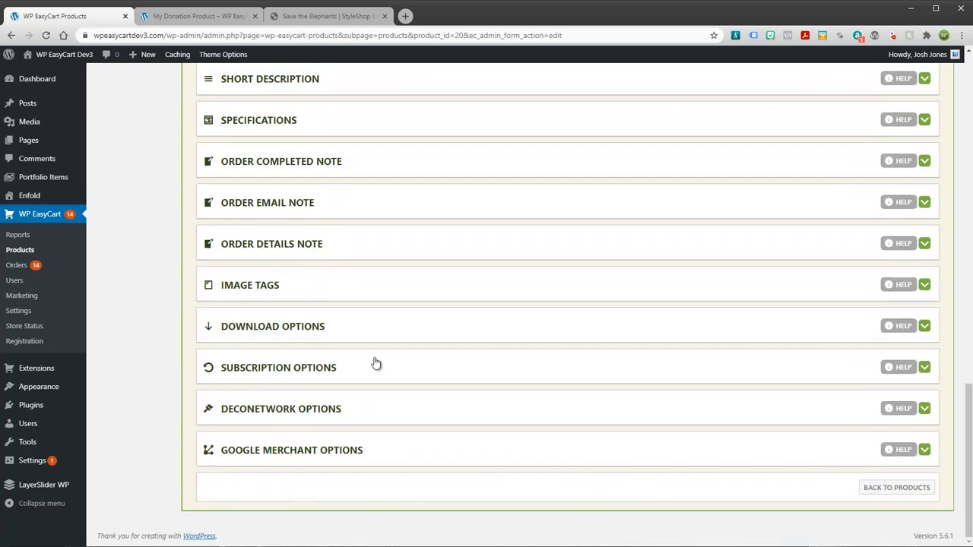
scroll(356, 265, "up", 6)
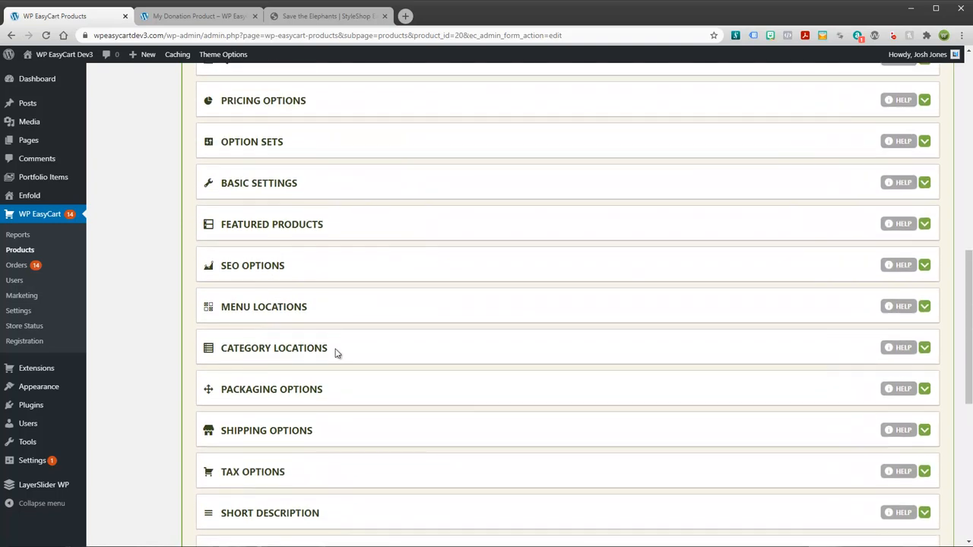
scroll(334, 263, "up", 4)
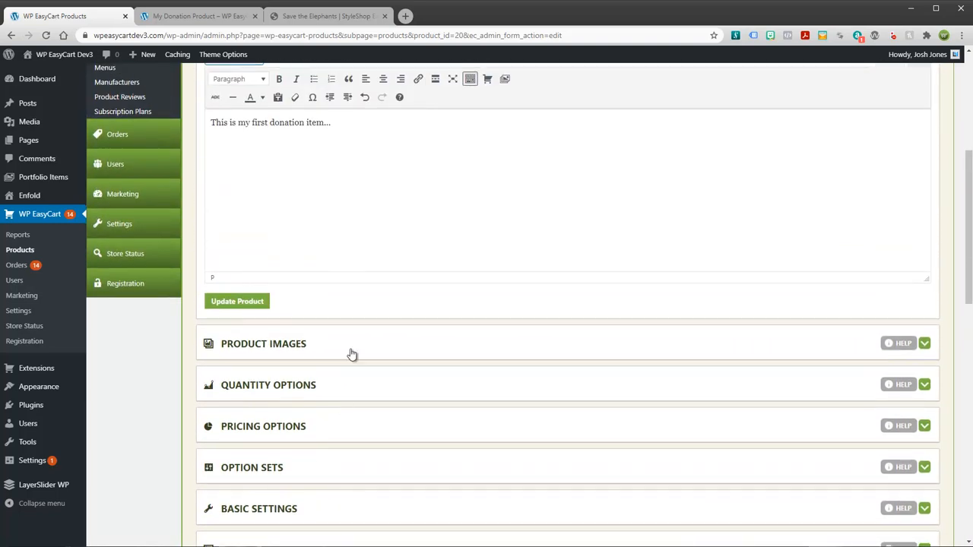
scroll(352, 355, "up", 4)
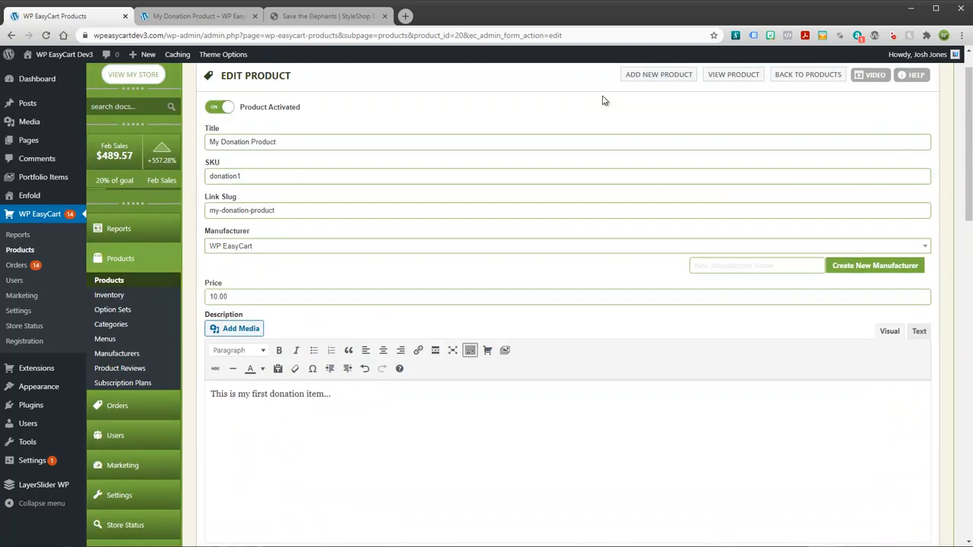
Step: Expand the Basic Settings again to check the Donation/Invoice Product option
scroll(405, 330, "down", 5)
left_click(292, 454)
scroll(319, 437, "down", 3)
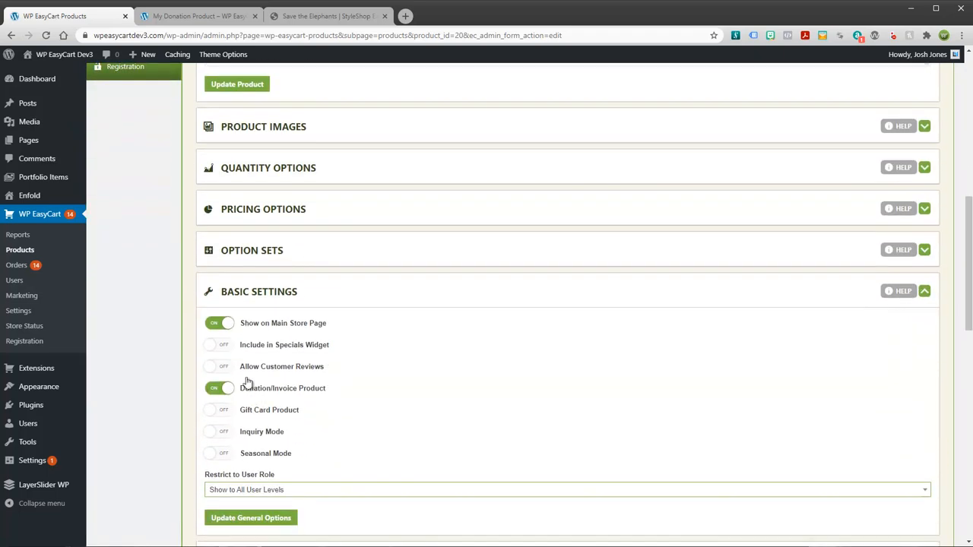
Step: Reload the My Donation Product page in the storefront and add a $500 donation to the cart
left_click(201, 16)
left_click(45, 35)
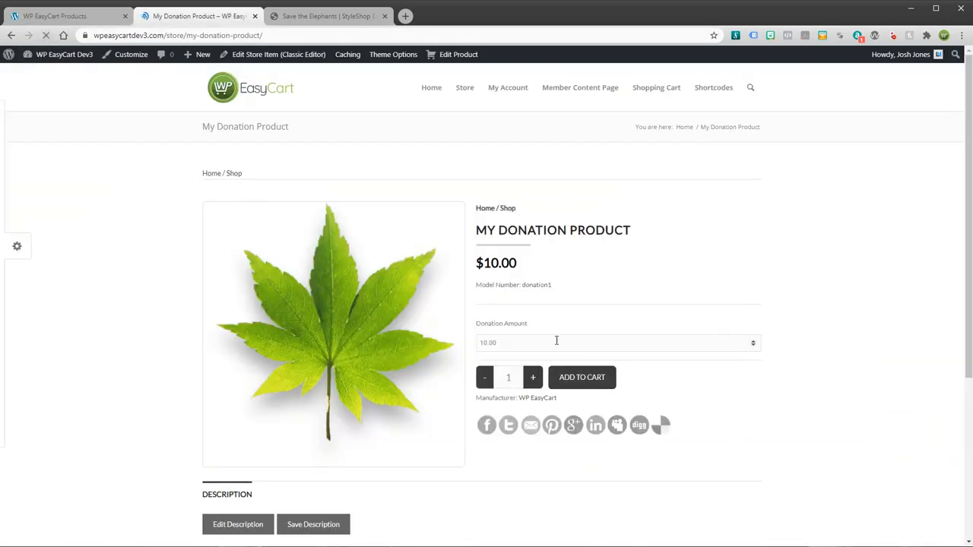
scroll(585, 344, "down", 3)
scroll(584, 344, "up", 3)
left_click(555, 376)
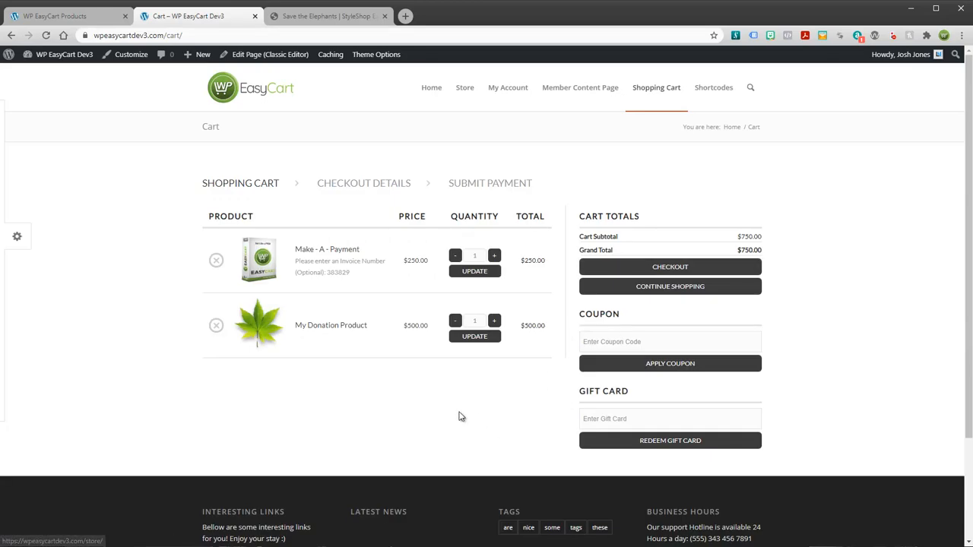
Step: Remove the Make - A - Payment item from the cart, then recheck the product's Basic Settings and return to the cart
left_click(216, 260)
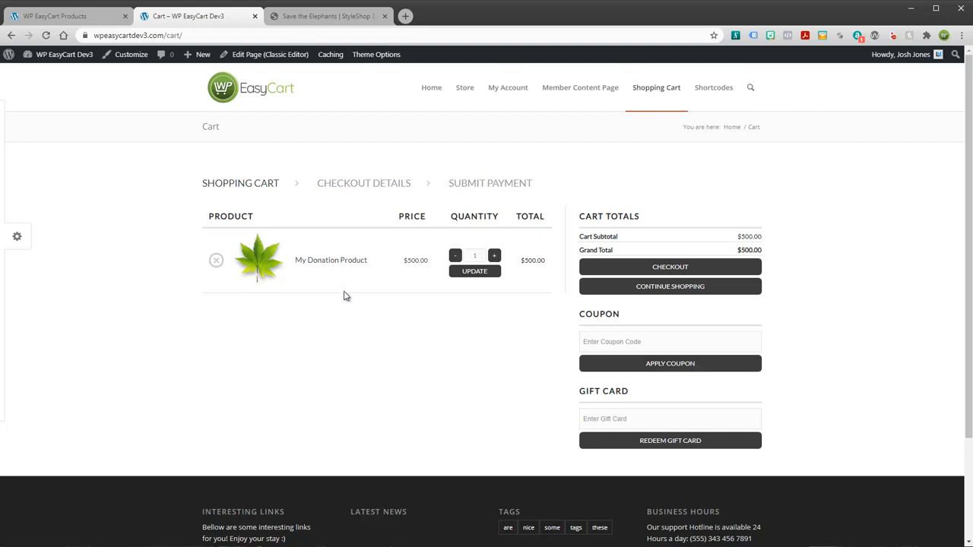
left_click(114, 16)
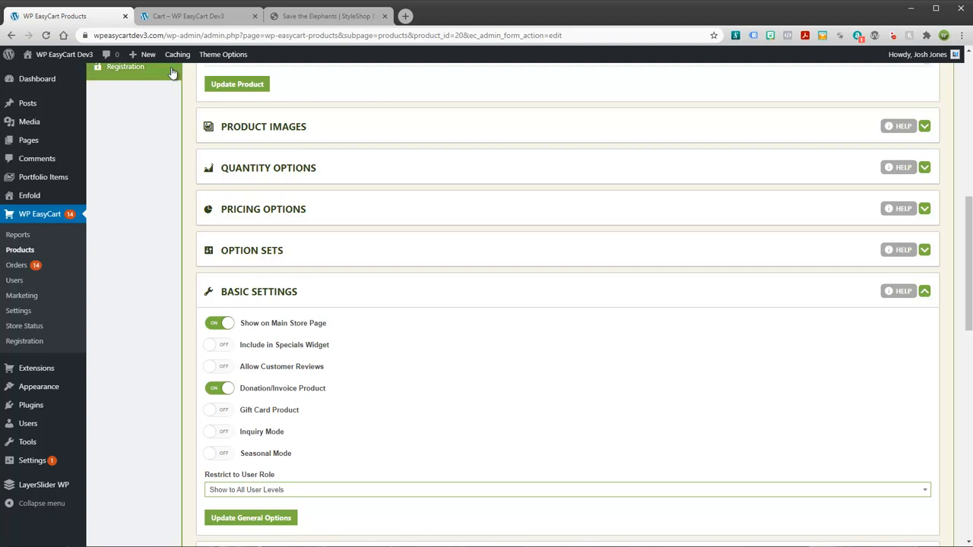
left_click(180, 19)
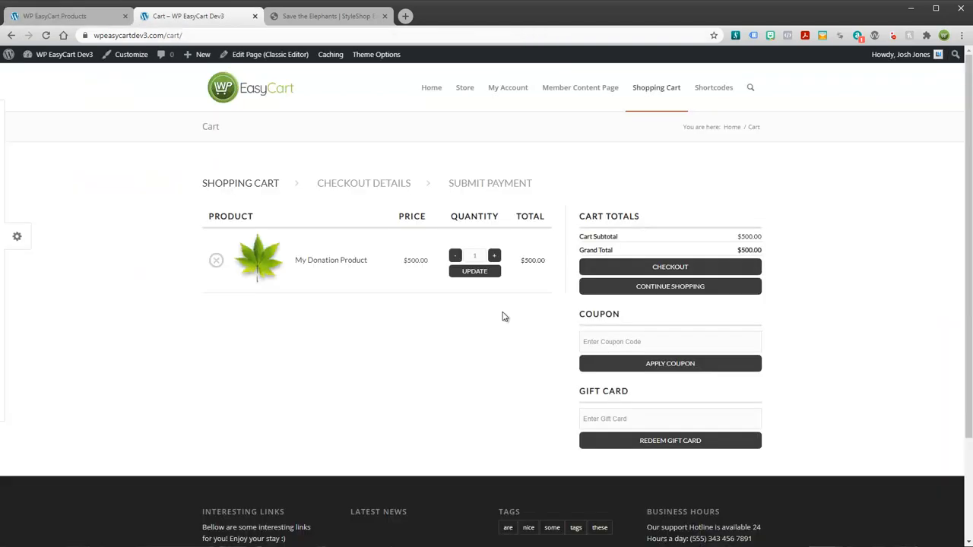